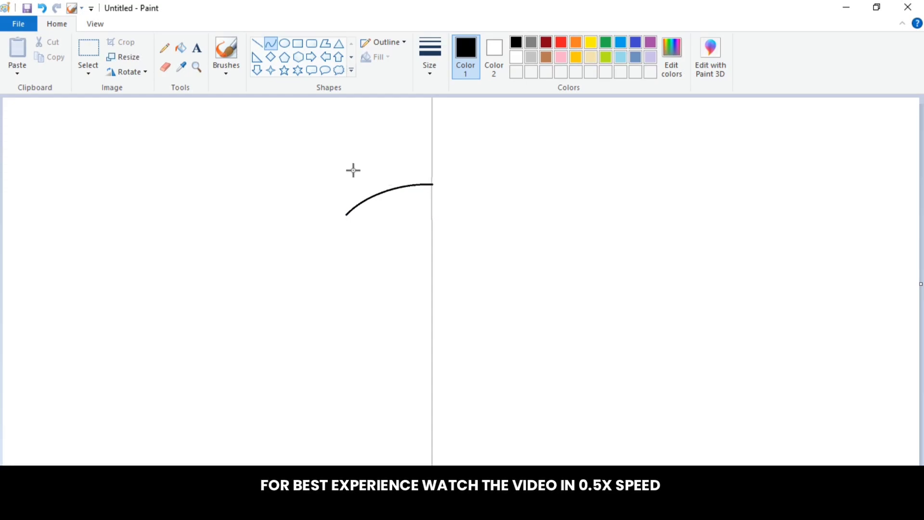
- Draw the left half of the hat brim with an upper curve and a rounded side edge joining the lower curve
mouse_move(353, 170)
mouse_down()
mouse_move(434, 148)
mouse_move(403, 148)
mouse_up()
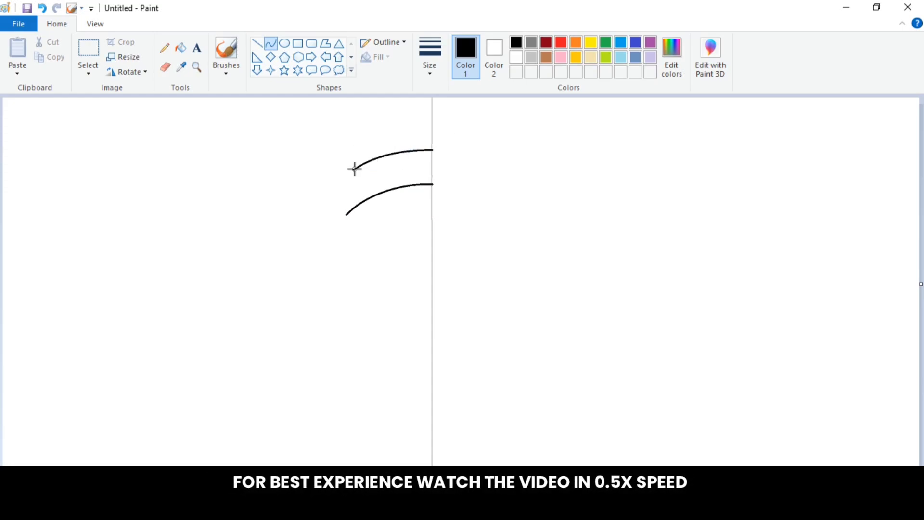
mouse_move(355, 167)
mouse_down()
mouse_move(334, 227)
mouse_move(348, 221)
mouse_up()
click(439, 194)
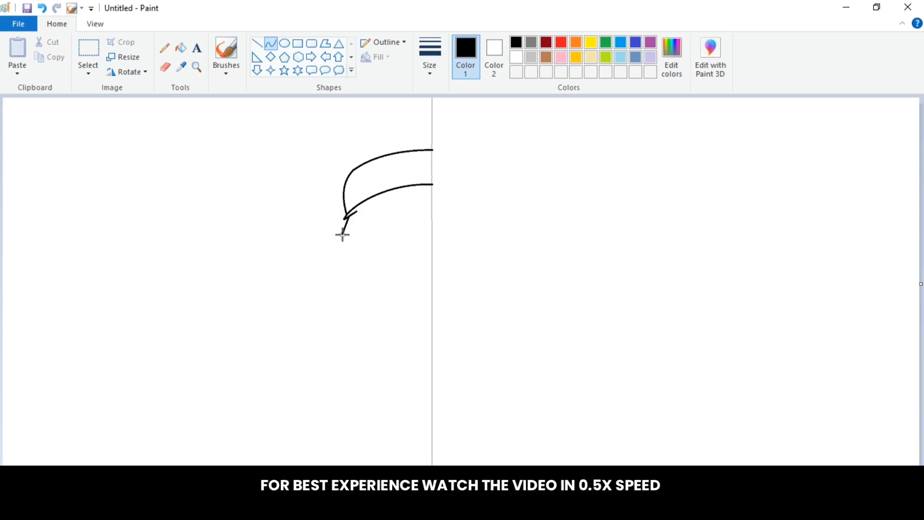
- Draw the pointed hair tufts down the side of the face below the hat brim with short curves
click(359, 237)
mouse_move(338, 260)
mouse_down()
mouse_move(352, 223)
mouse_move(332, 244)
mouse_move(344, 285)
mouse_move(338, 256)
mouse_move(375, 321)
mouse_up()
key(ctrl+z)
click(347, 276)
key(ctrl+z)
- Draw the lower beard edge down to the vertical guide line, with three curved hair strands rising from it
mouse_move(362, 300)
mouse_down()
mouse_move(347, 295)
mouse_move(355, 310)
mouse_move(402, 335)
mouse_up()
click(355, 308)
click(387, 265)
mouse_move(385, 322)
mouse_down()
mouse_move(379, 332)
mouse_move(376, 324)
mouse_move(432, 353)
mouse_up()
click(420, 286)
click(427, 268)
drag(426, 344, 419, 345)
click(451, 299)
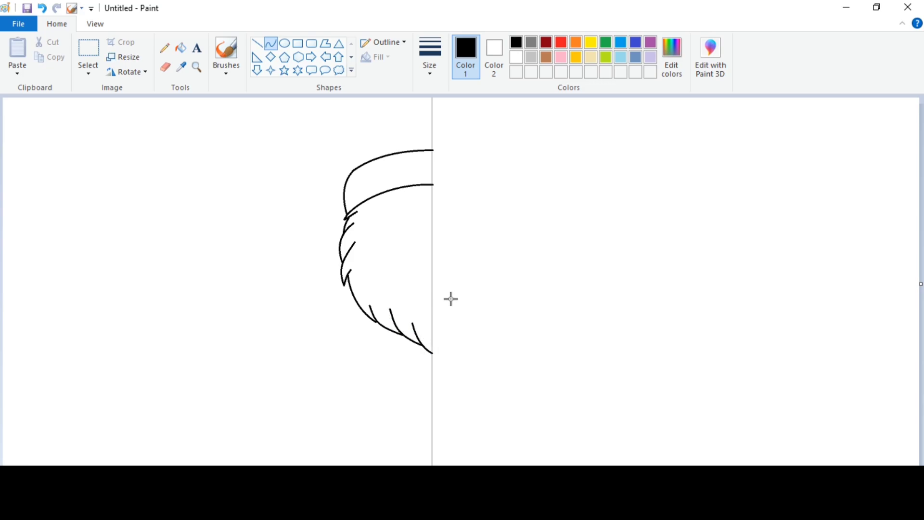
- Draw the curved face outline from the hat brim to the guide line and a wavy moustache line inside it
mouse_move(376, 196)
mouse_down()
mouse_move(432, 264)
mouse_move(345, 230)
mouse_up()
drag(353, 314, 366, 312)
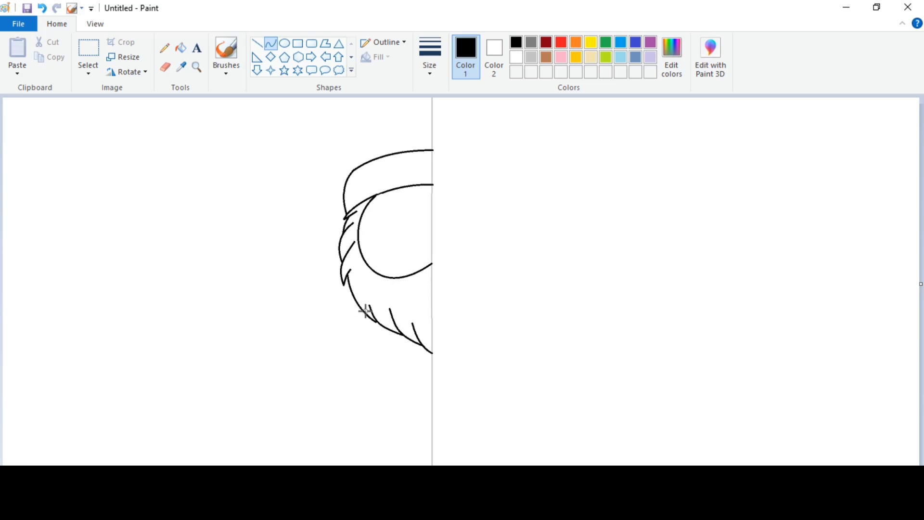
click(481, 285)
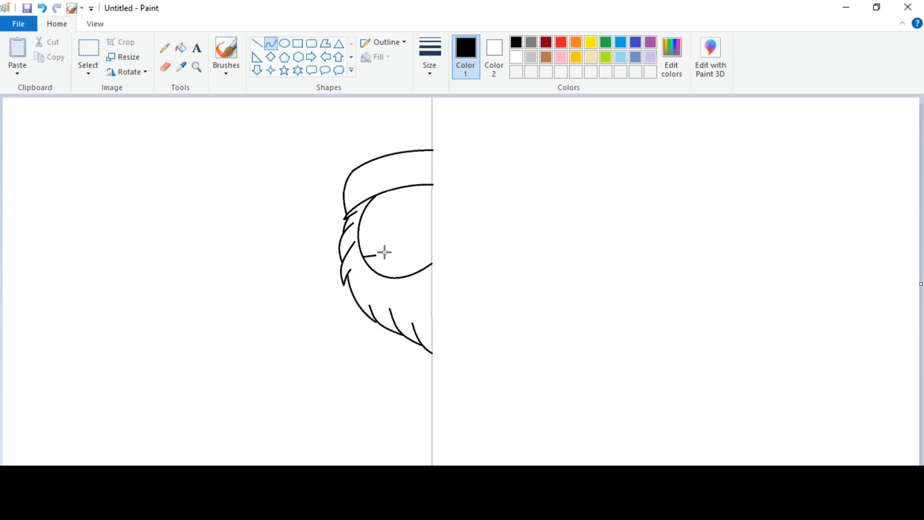
drag(385, 253, 388, 234)
click(386, 274)
click(466, 245)
- Draw half of a round nose against the guide line at the inner end of the moustache
drag(434, 238, 433, 256)
click(411, 226)
click(410, 256)
drag(422, 225, 421, 233)
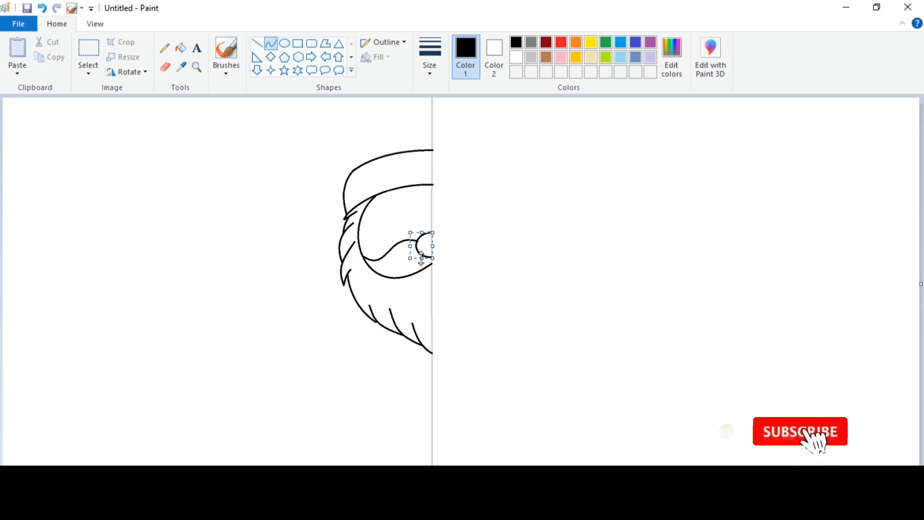
click(462, 244)
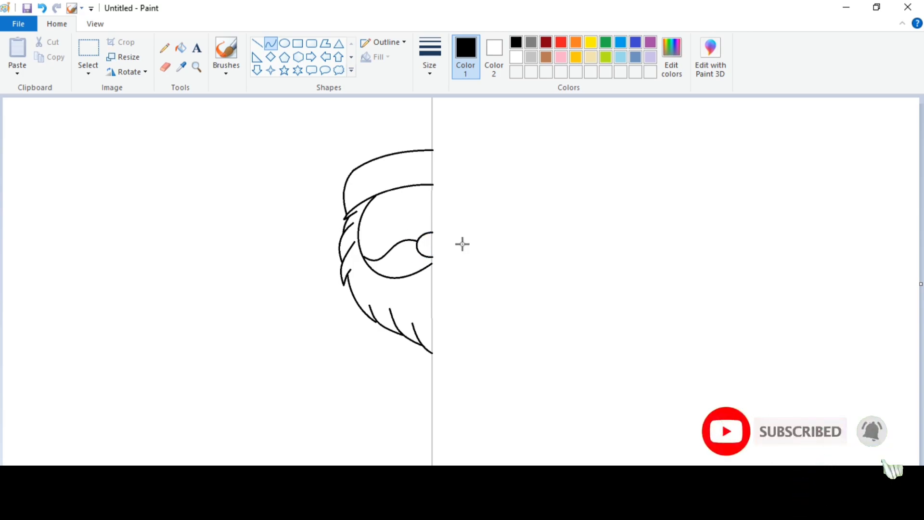
- Draw the eye from three nested circles and erase the part of the outer circle that overlaps the moustache
click(285, 43)
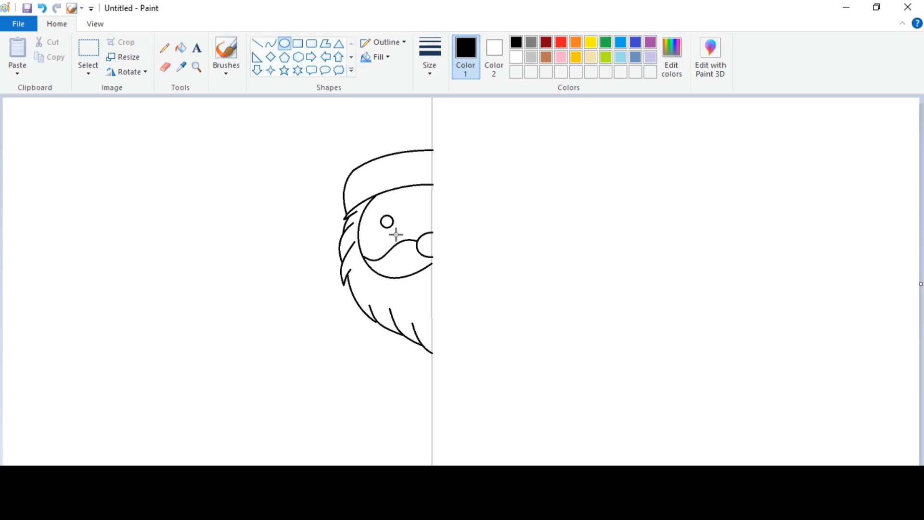
drag(380, 217, 413, 249)
click(435, 202)
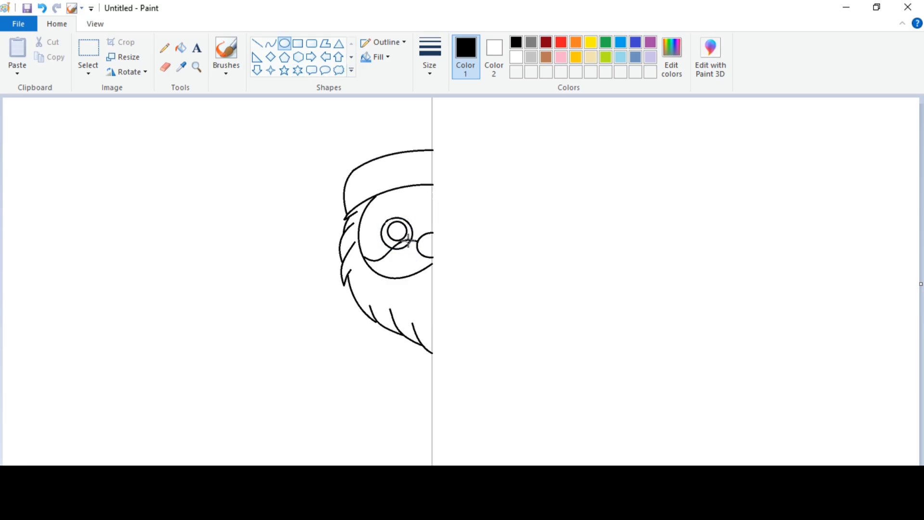
mouse_move(408, 243)
mouse_down()
mouse_move(399, 218)
mouse_move(395, 239)
mouse_move(400, 233)
mouse_up()
click(452, 236)
click(426, 216)
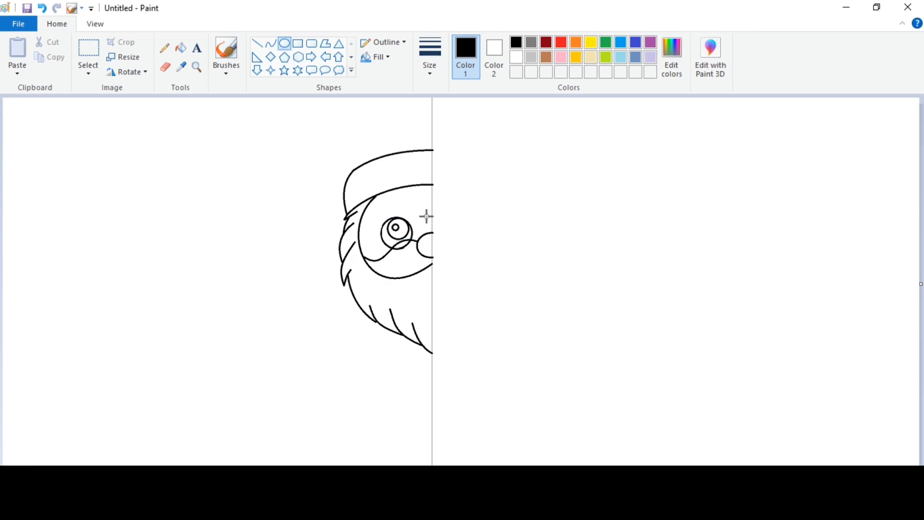
click(165, 66)
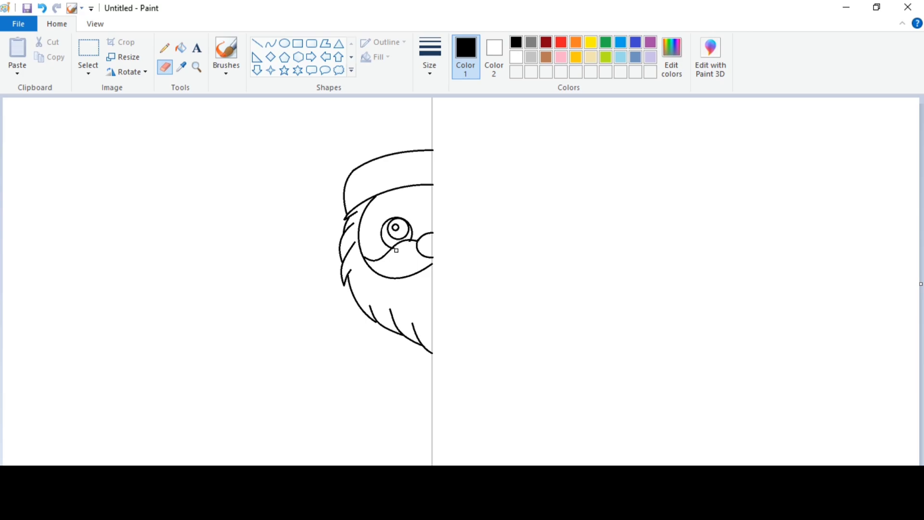
- Draw a crescent eyebrow above the eye and half of the mouth below the moustache with curves
click(271, 43)
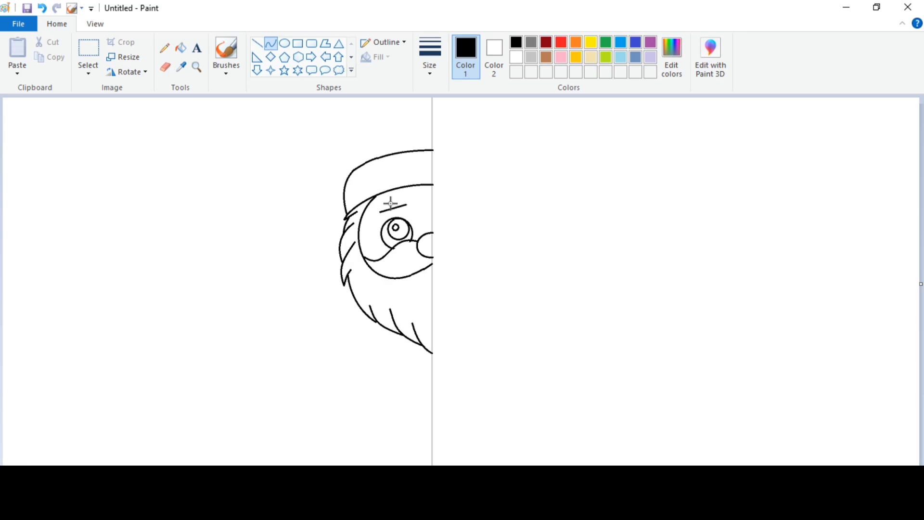
click(391, 203)
drag(404, 205, 407, 205)
drag(382, 197, 376, 193)
drag(397, 195, 400, 192)
click(487, 181)
mouse_move(414, 274)
mouse_down()
mouse_move(433, 285)
mouse_move(421, 284)
mouse_up()
- Draw the outer sleeve curve from the beard, the side of the coat and the coat's curved hem
mouse_move(348, 285)
mouse_down()
mouse_move(316, 324)
mouse_move(325, 304)
mouse_move(340, 400)
mouse_up()
mouse_move(344, 365)
mouse_down()
mouse_move(337, 368)
mouse_move(432, 418)
mouse_up()
click(410, 339)
mouse_move(353, 408)
mouse_down()
mouse_move(346, 414)
mouse_move(390, 431)
mouse_up()
click(452, 341)
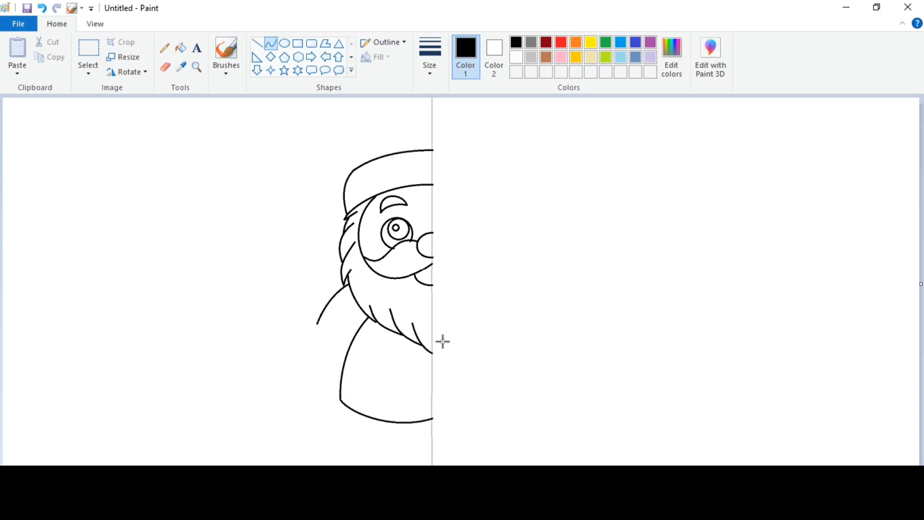
- Draw two parallel curves across the end of the sleeve for the fur cuff
drag(316, 323, 356, 339)
mouse_move(327, 328)
mouse_down()
mouse_move(339, 342)
mouse_move(329, 349)
mouse_move(346, 357)
mouse_up()
click(330, 319)
drag(321, 346, 328, 355)
click(345, 301)
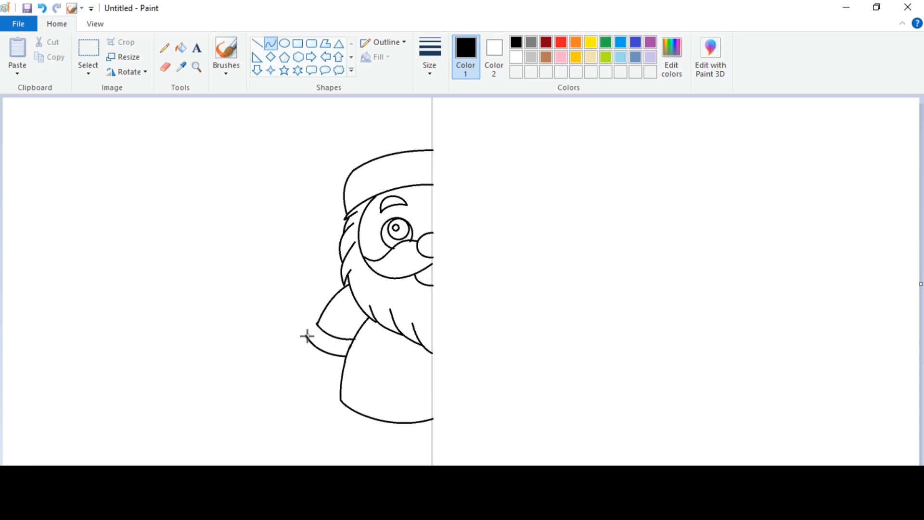
- Close the outer end of the cuff and draw the rounded hand with its thumb below it
mouse_move(318, 324)
mouse_down()
mouse_move(304, 328)
mouse_move(332, 367)
mouse_move(311, 363)
mouse_move(309, 386)
mouse_up()
click(319, 287)
click(355, 344)
drag(344, 356, 345, 356)
- Draw a curve parallel to the coat's hem to form the trim band
mouse_move(335, 374)
mouse_down()
mouse_move(330, 382)
mouse_move(347, 379)
mouse_move(337, 358)
mouse_move(432, 397)
mouse_move(403, 407)
mouse_move(413, 404)
mouse_up()
click(340, 314)
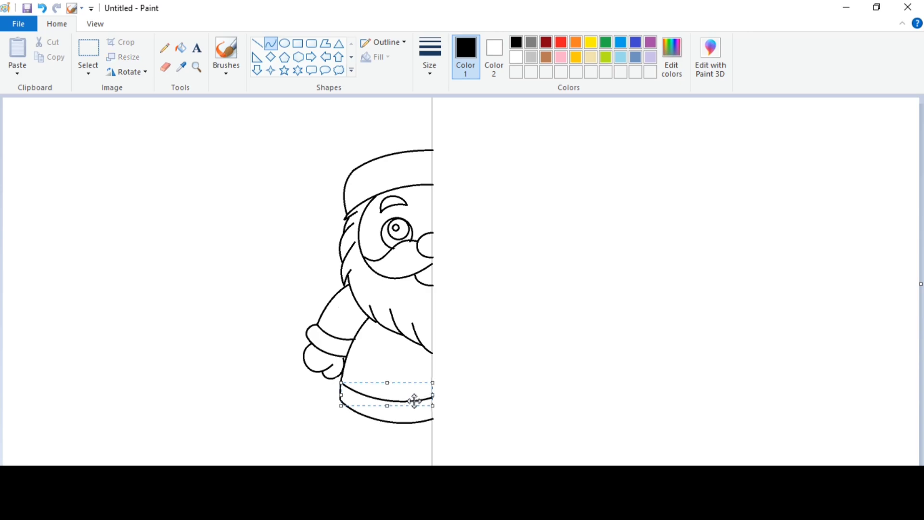
click(505, 370)
- Draw half of a rounded double-outline belt buckle at the guide line and the two belt curves across the coat
mouse_move(432, 358)
mouse_down()
mouse_move(411, 383)
mouse_move(410, 360)
mouse_up()
click(410, 383)
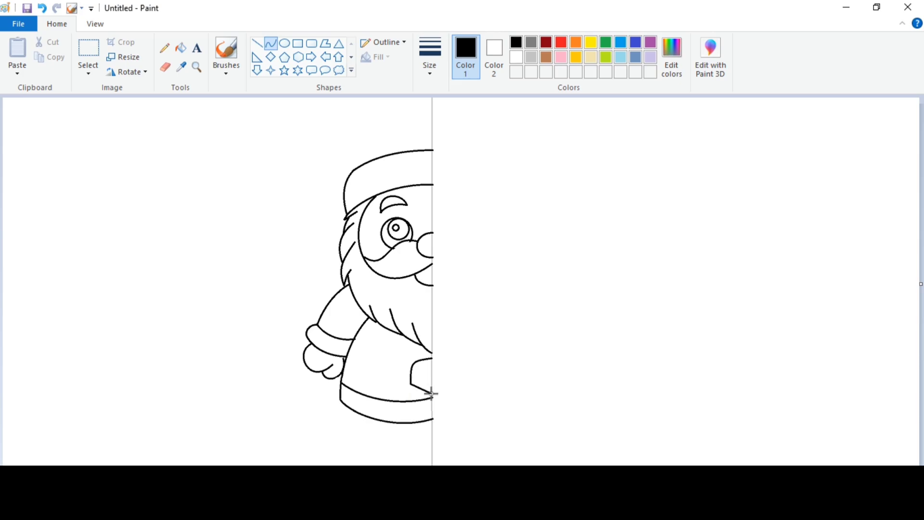
mouse_move(348, 345)
mouse_down()
mouse_move(402, 363)
mouse_move(367, 354)
mouse_move(383, 365)
mouse_move(355, 362)
mouse_move(351, 376)
mouse_move(377, 386)
mouse_move(368, 383)
mouse_up()
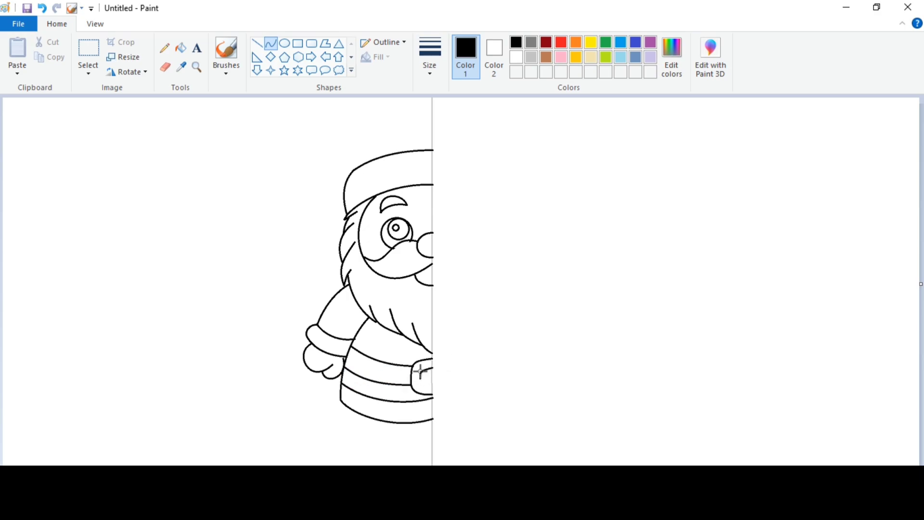
key(ctrl+z)
key(ctrl+z)
drag(431, 383, 421, 383)
click(447, 360)
- Draw the short leg with its curved trouser cuff below the coat hem and a rounded shoe beneath it
drag(374, 420, 393, 439)
click(374, 438)
click(374, 439)
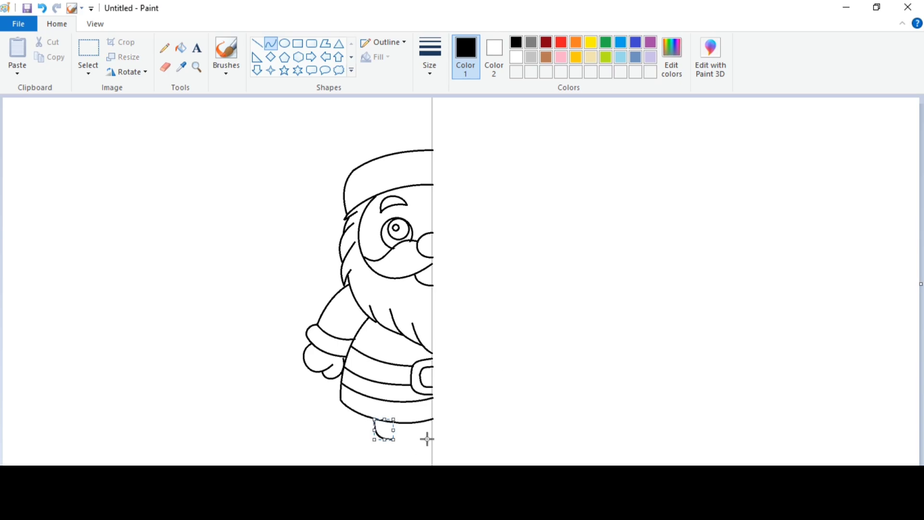
click(427, 438)
key(ctrl+z)
mouse_move(395, 439)
mouse_down()
mouse_move(415, 423)
mouse_move(418, 436)
mouse_move(385, 432)
mouse_move(384, 457)
mouse_up()
click(409, 442)
mouse_move(371, 448)
mouse_down()
mouse_move(351, 452)
mouse_move(414, 436)
mouse_move(404, 457)
mouse_move(419, 452)
mouse_up()
click(356, 460)
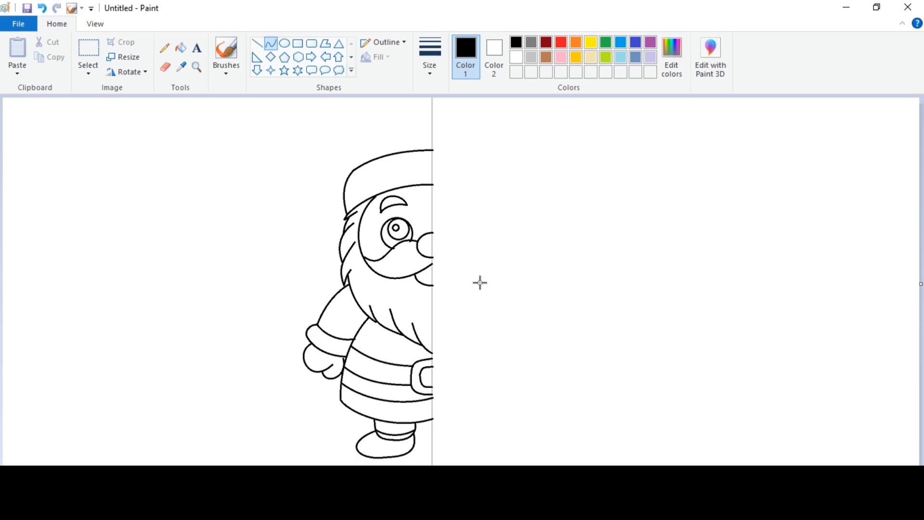
- Erase the line ends that overshoot at the sleeve cuff and at the hair tufts below the hat brim
click(95, 24)
click(17, 51)
scroll(377, 382, down, 3)
drag(366, 469, 487, 469)
scroll(363, 295, down, 3)
click(56, 24)
click(257, 44)
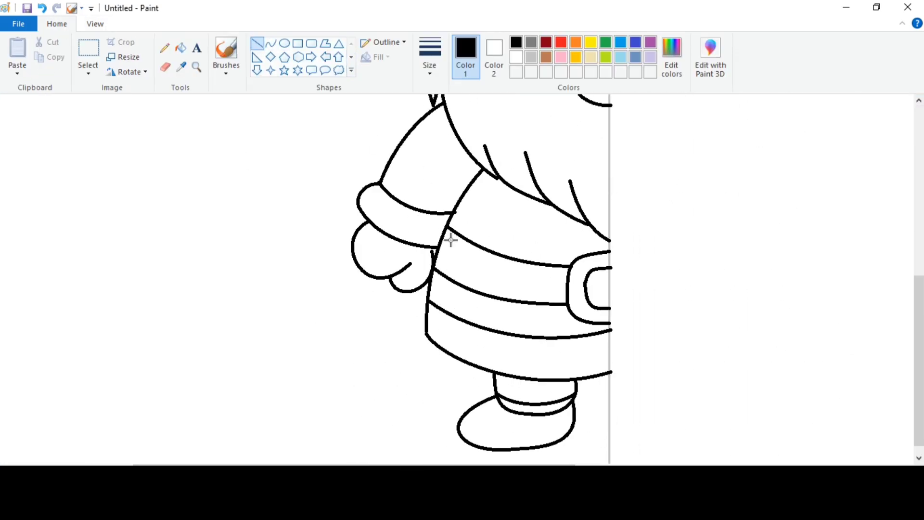
scroll(427, 221, up, 3)
click(165, 67)
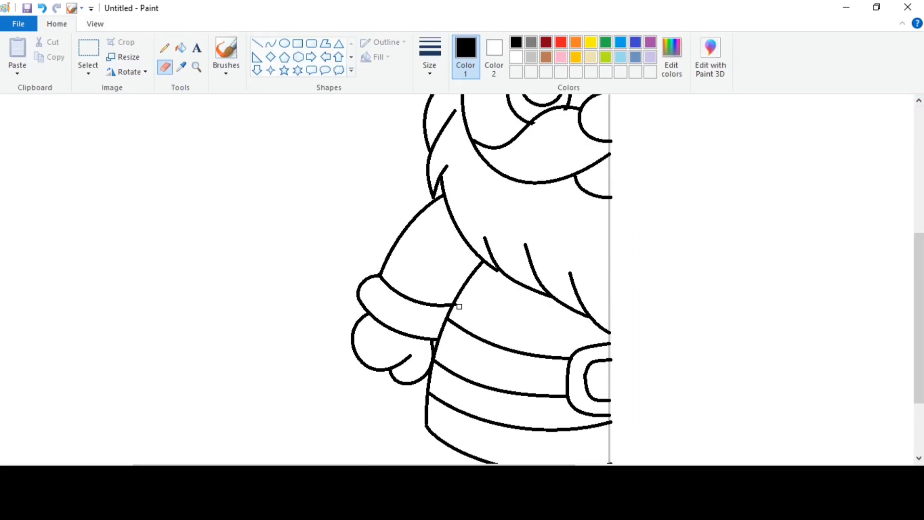
scroll(536, 348, down, 3)
scroll(535, 347, up, 9)
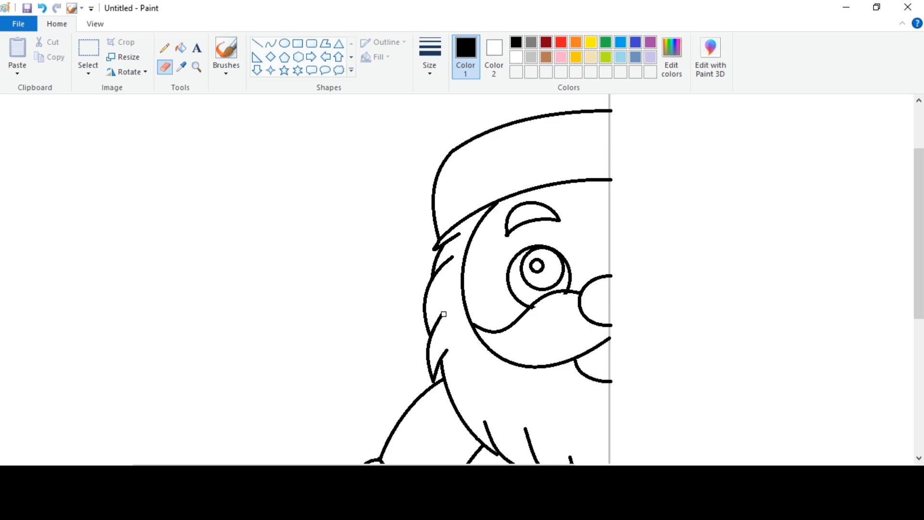
mouse_move(432, 248)
mouse_down()
mouse_move(458, 234)
mouse_move(420, 258)
mouse_move(446, 244)
mouse_up()
- Redraw the shortened hair strand at the side of the beard with a curve
click(270, 43)
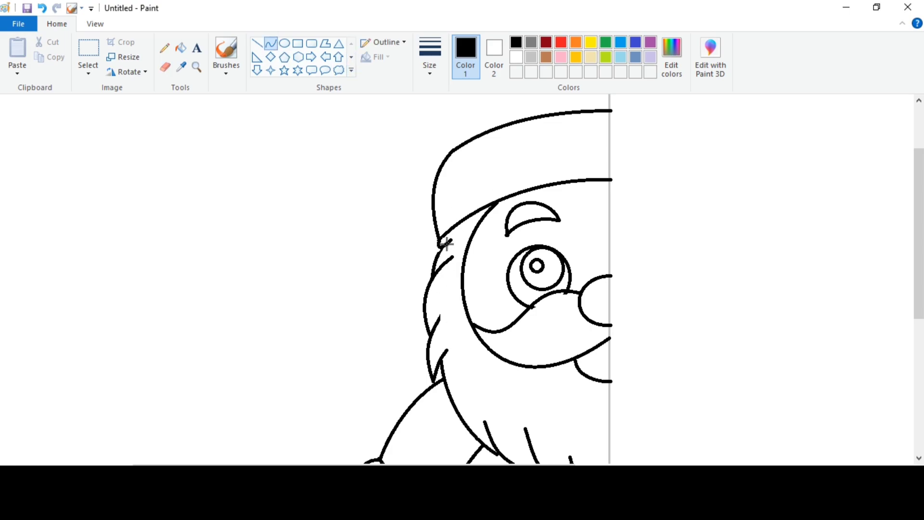
scroll(458, 189, down, 3)
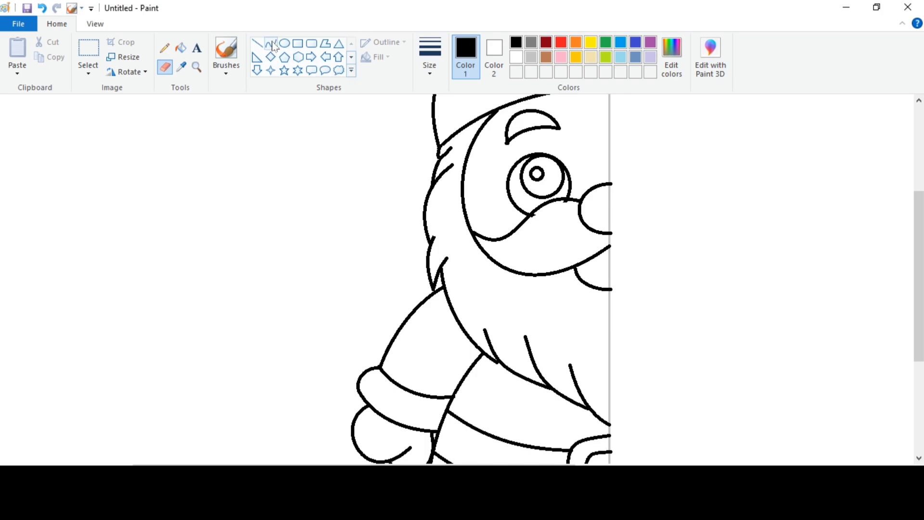
scroll(464, 160, down, 3)
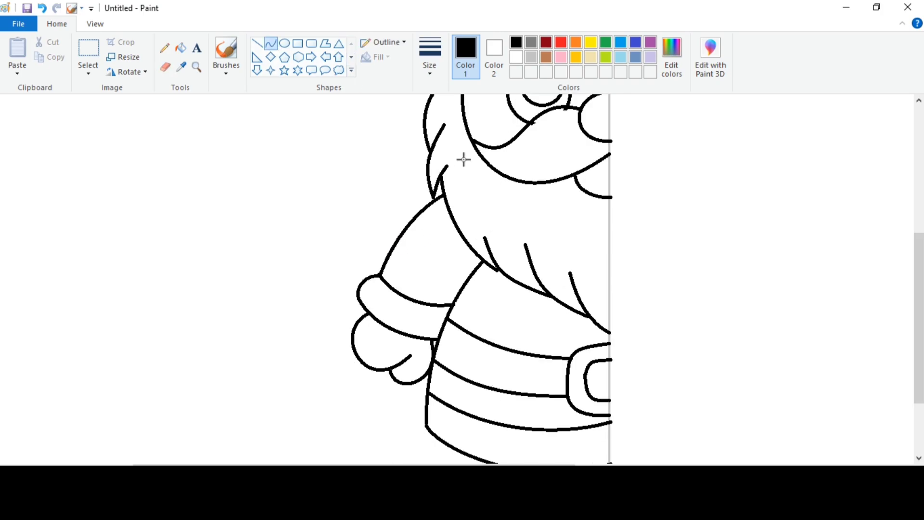
scroll(464, 159, down, 1)
scroll(507, 385, up, 3)
- Erase the stray line bits at the eyebrow tip and where the eye meets the moustache
click(165, 68)
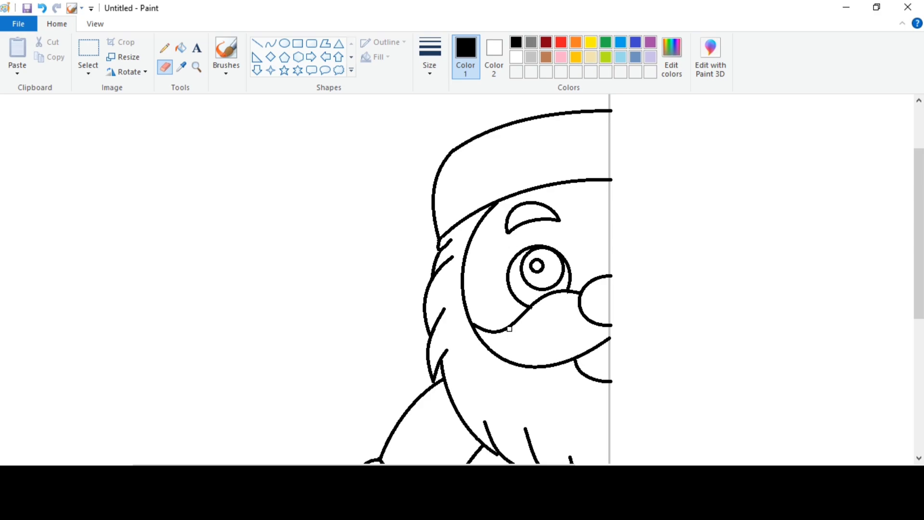
scroll(510, 329, up, 3)
click(95, 24)
click(45, 62)
click(56, 24)
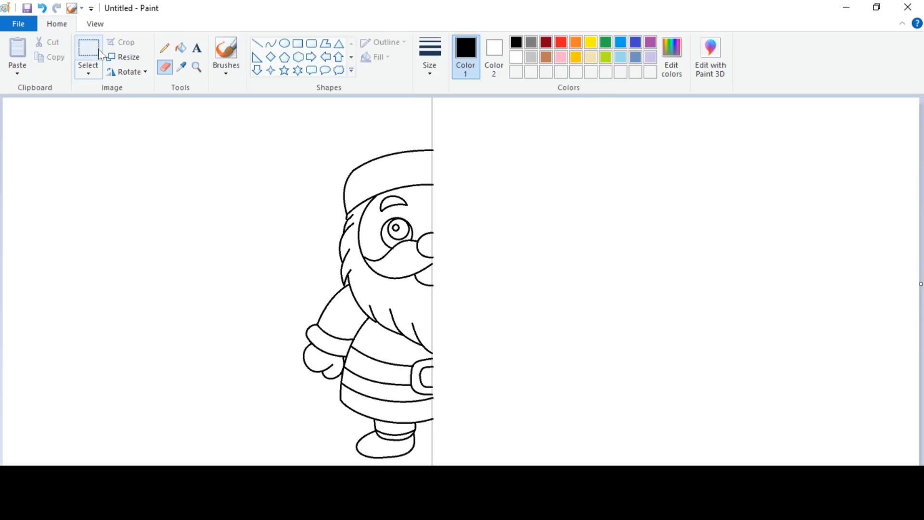
- Cut the finished half of the Santa drawing and delete the vertical guide line
click(101, 54)
drag(293, 136, 431, 462)
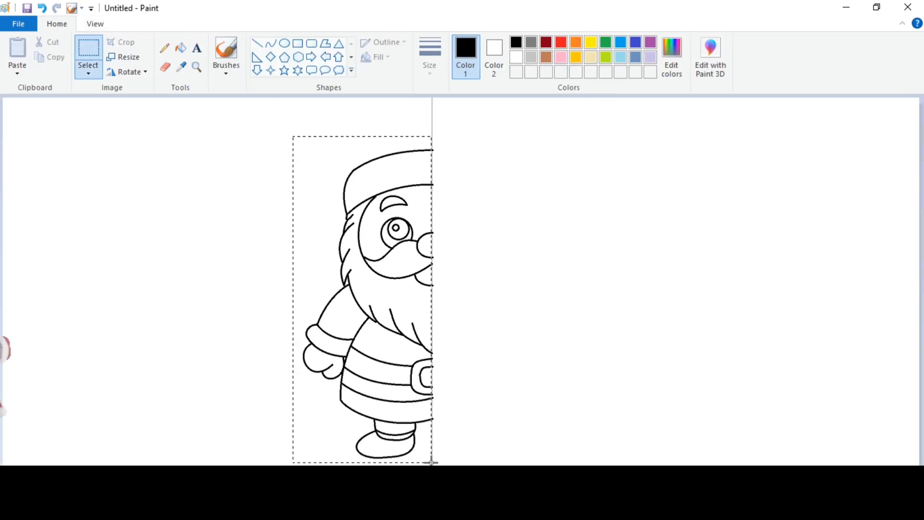
right_click(387, 273)
click(404, 281)
drag(401, 99, 457, 465)
right_click(443, 249)
click(463, 344)
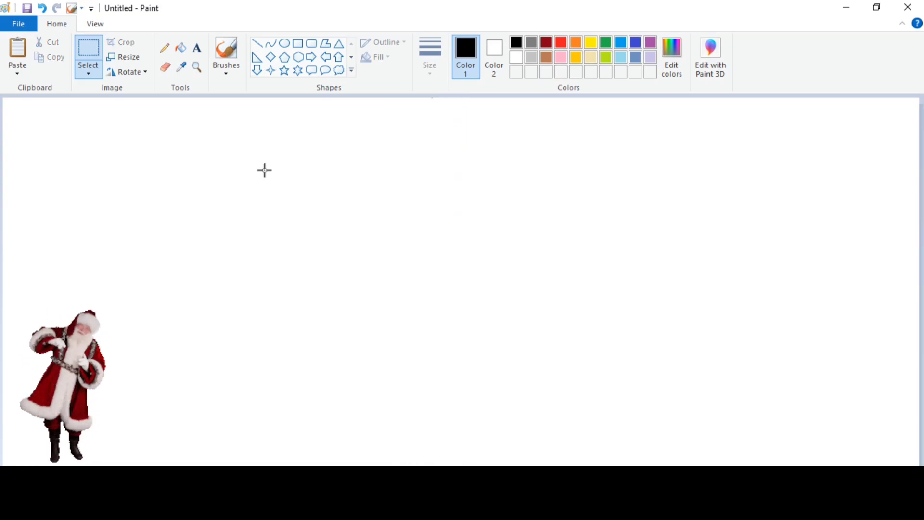
- Paste the half Santa drawing and move it to the middle of the canvas
right_click(264, 172)
click(283, 215)
drag(100, 233, 421, 278)
- Paste a second copy of the half drawing, flip it horizontally and align it with the first half
right_click(224, 168)
click(245, 202)
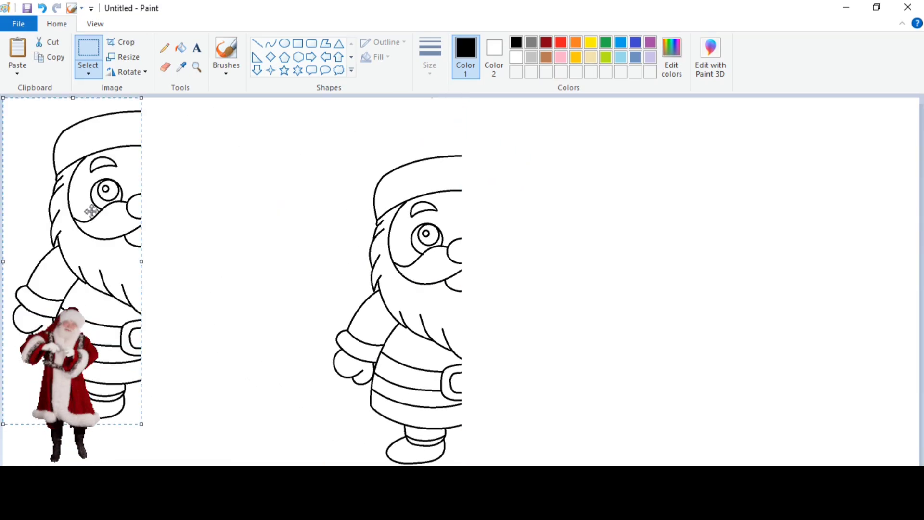
right_click(92, 212)
mouse_move(128, 325)
click(217, 385)
drag(44, 245, 500, 296)
click(636, 242)
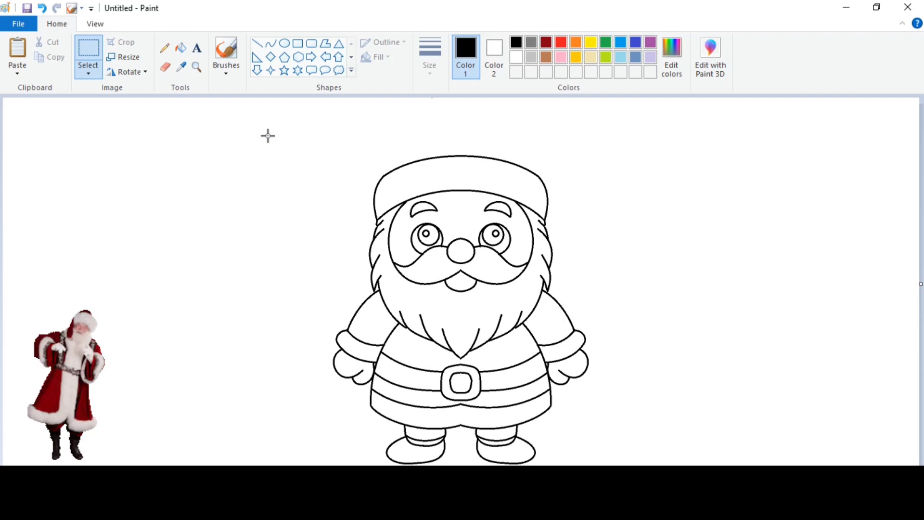
- Shift the small highlight circle in the mirrored eye leftward so it matches the other eye
click(95, 24)
click(17, 53)
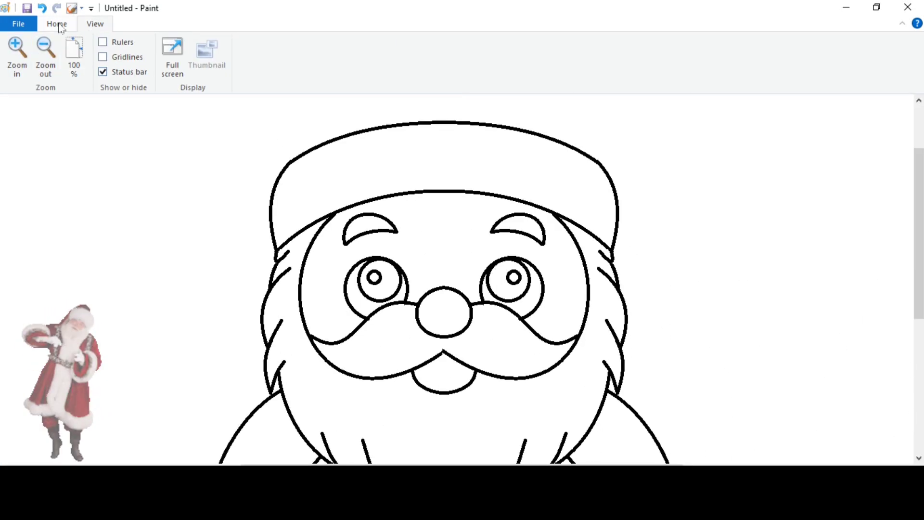
click(57, 23)
drag(489, 268, 512, 288)
key(Left)
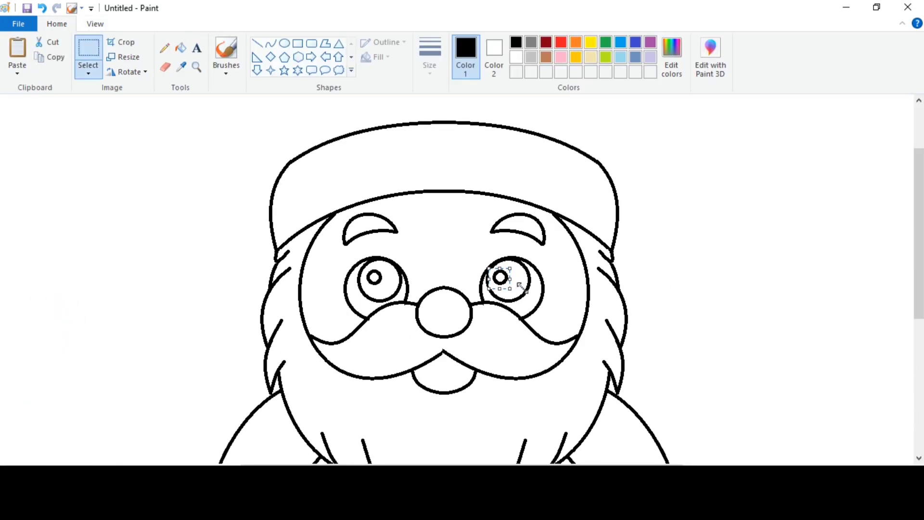
click(394, 228)
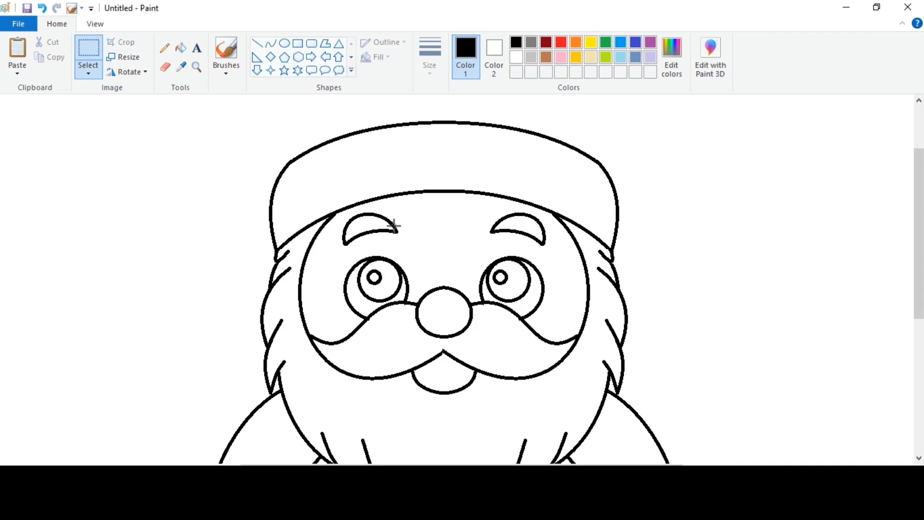
- Draw a short line joining the bottom of the nose to the notch in the middle of the moustache
click(271, 43)
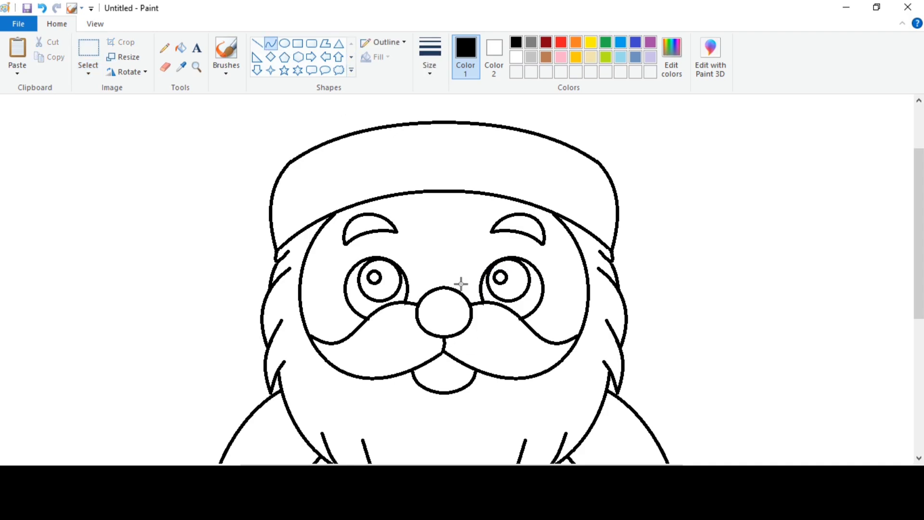
- Clean up the seam of the joined belt buckle and redraw its top edge as one continuous outline
scroll(460, 284, down, 10)
click(165, 67)
mouse_move(433, 264)
mouse_down()
mouse_move(467, 267)
mouse_move(459, 313)
mouse_up()
click(271, 43)
click(444, 265)
click(461, 266)
click(165, 67)
- Draw a rounded rectangle inside the belt buckle and a small rounded prong overlapping its left side
click(312, 44)
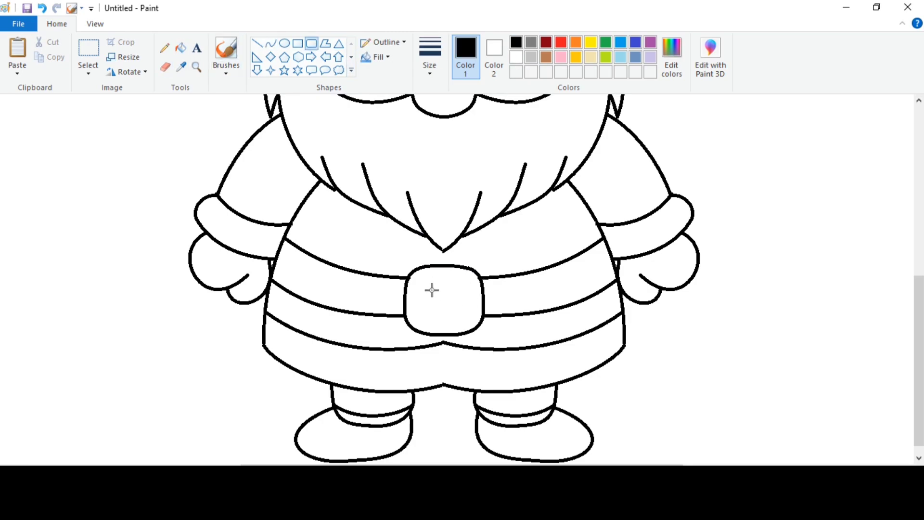
mouse_move(423, 283)
mouse_down()
mouse_move(468, 317)
mouse_move(448, 300)
mouse_move(433, 304)
mouse_up()
click(554, 298)
click(378, 57)
click(392, 90)
click(479, 174)
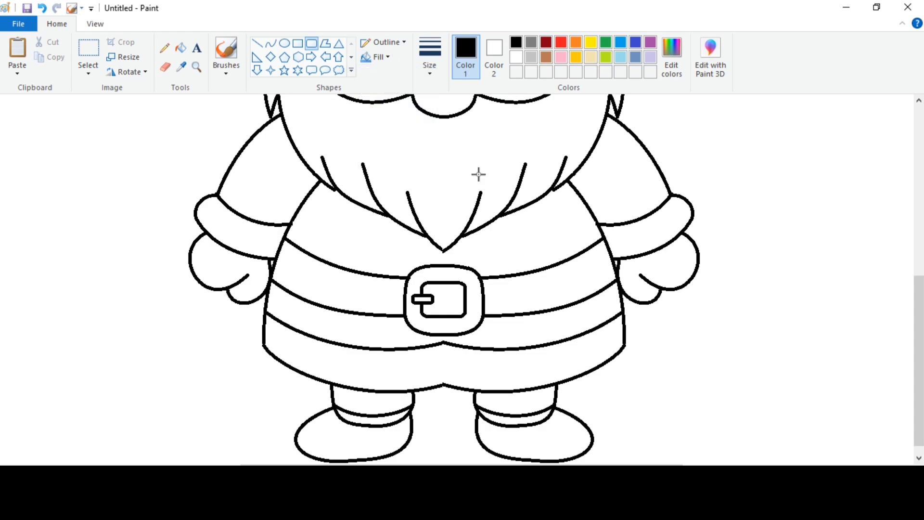
- Erase the middle of the coat line below the buckle, curve its ends up to the buckle and add collar curves from the beard to the buckle
click(165, 67)
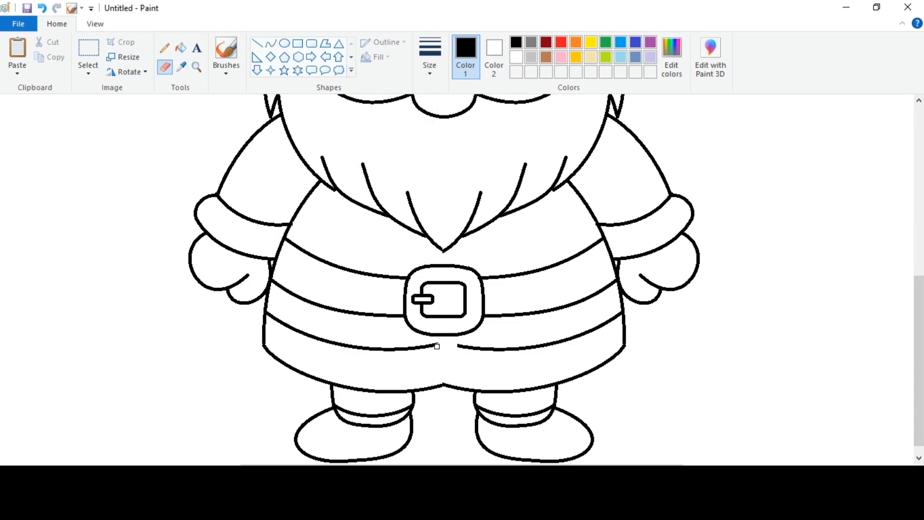
click(271, 44)
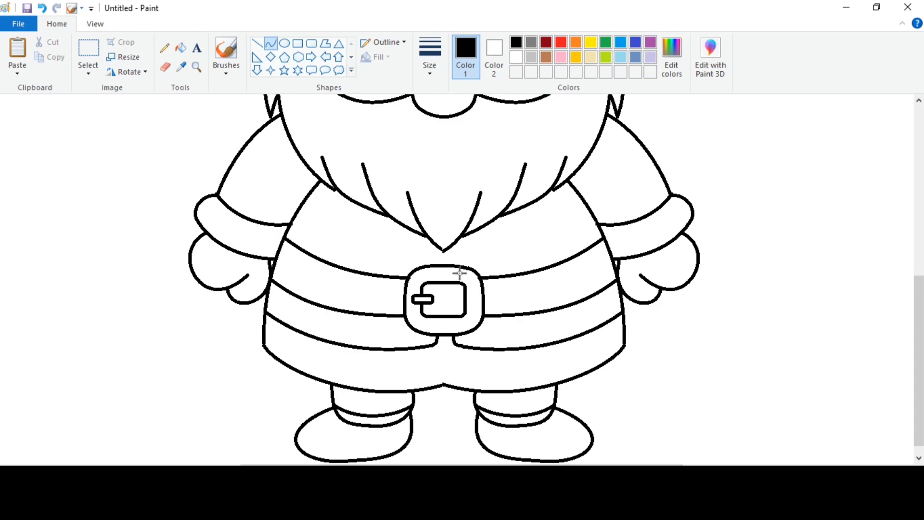
drag(420, 234, 435, 267)
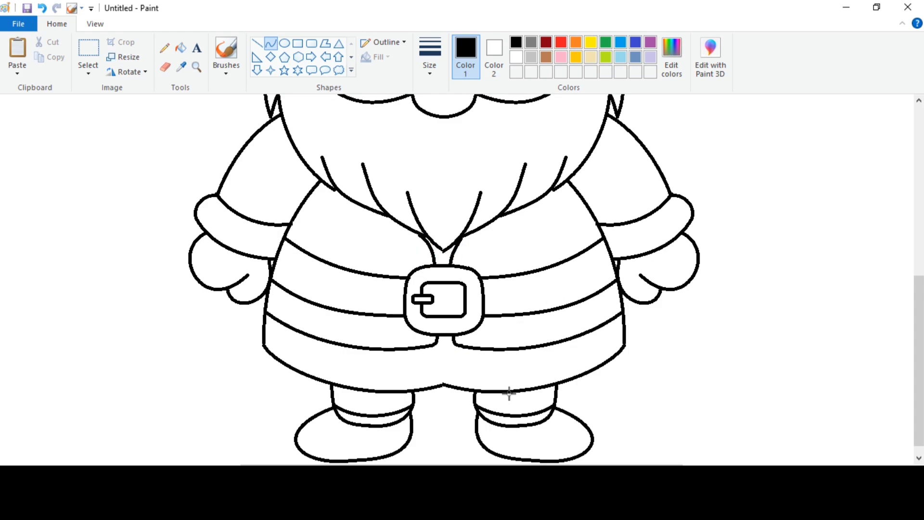
- Erase the middle hair tuft on the right side of the face and redraw it with curves ending in a sharp point
scroll(509, 393, up, 4)
click(165, 67)
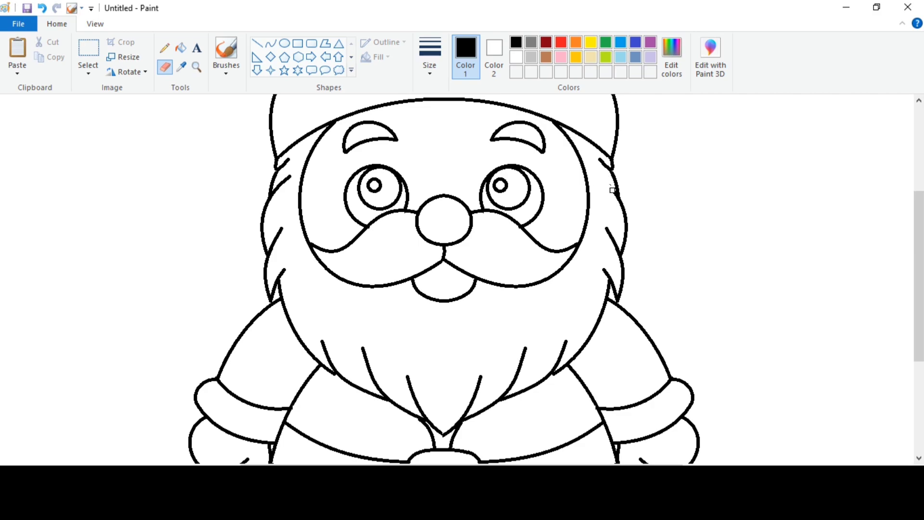
click(271, 43)
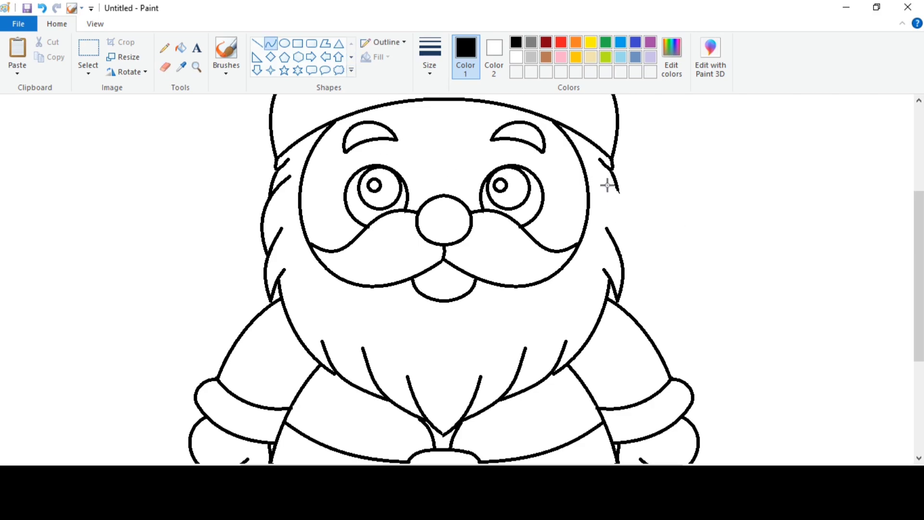
mouse_move(602, 184)
mouse_down()
mouse_move(633, 254)
mouse_move(633, 207)
mouse_move(626, 227)
mouse_move(638, 222)
mouse_up()
click(632, 219)
click(646, 222)
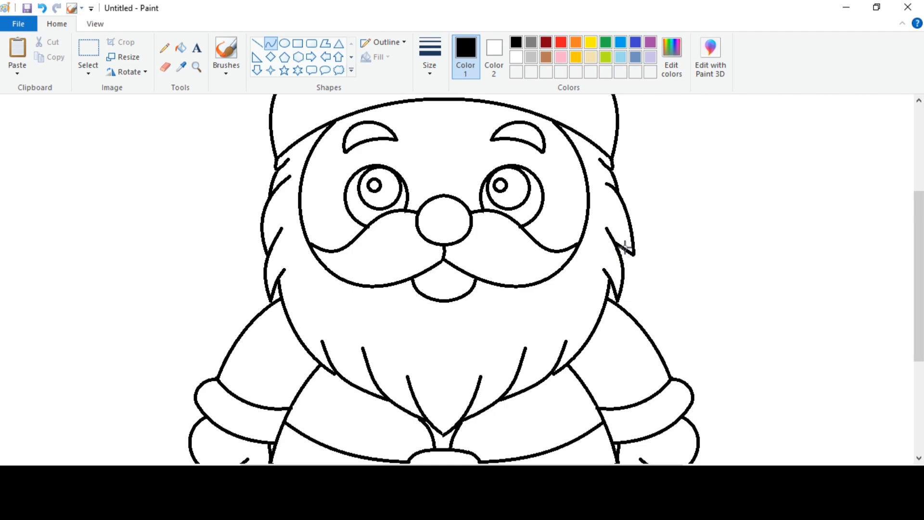
- Draw the hat's large arched top from the left end of the brim to a drooping tip on the right
click(95, 24)
click(46, 53)
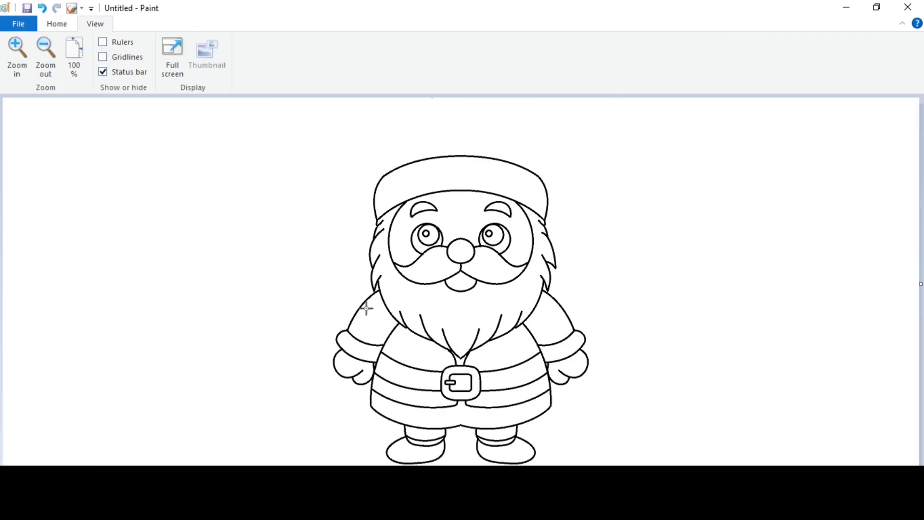
click(57, 24)
drag(382, 176, 602, 176)
drag(527, 145, 383, 97)
drag(505, 94, 541, 78)
click(614, 188)
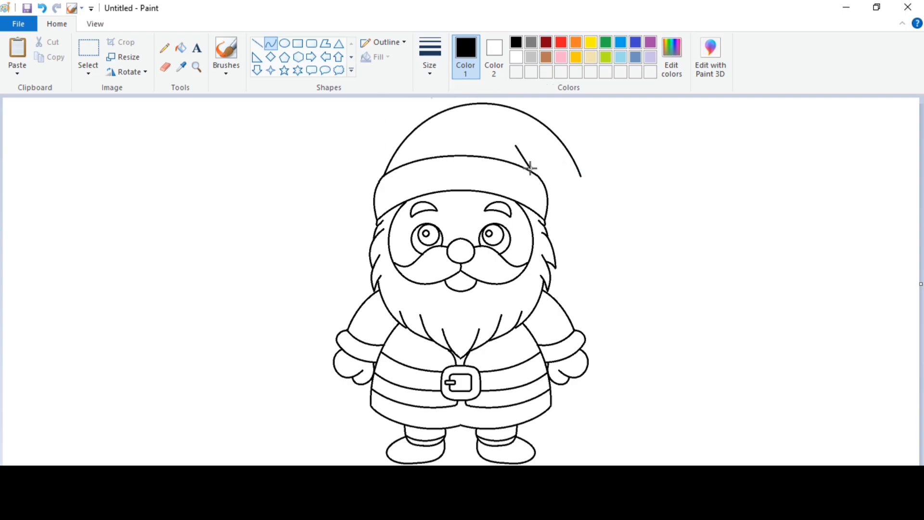
- Curve the hat's fold crease above the brim and draw the lower edge of its drooping tip
click(549, 166)
click(549, 166)
drag(564, 170, 592, 210)
click(596, 148)
- Draw a small circle as the pom-pom at the end of the hat's tip
click(284, 43)
drag(575, 194, 581, 192)
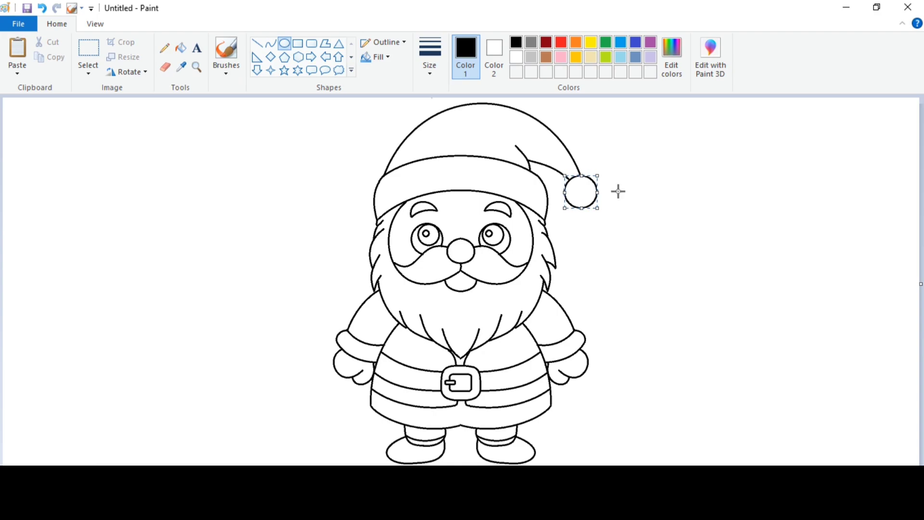
click(618, 191)
- Move the whole Santa drawing to the right and place a pasted copy beside it on the left
click(89, 54)
drag(306, 99, 609, 443)
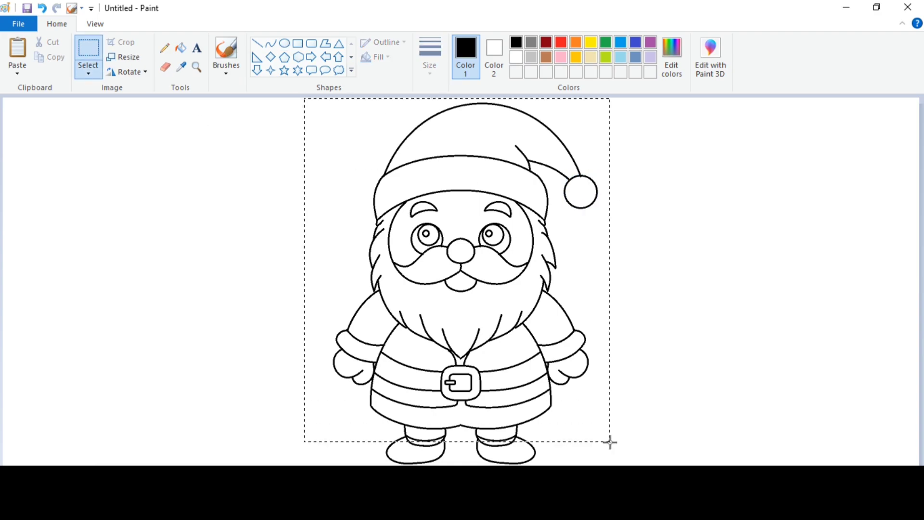
drag(419, 212, 518, 208)
right_click(161, 138)
click(212, 180)
drag(126, 244, 261, 244)
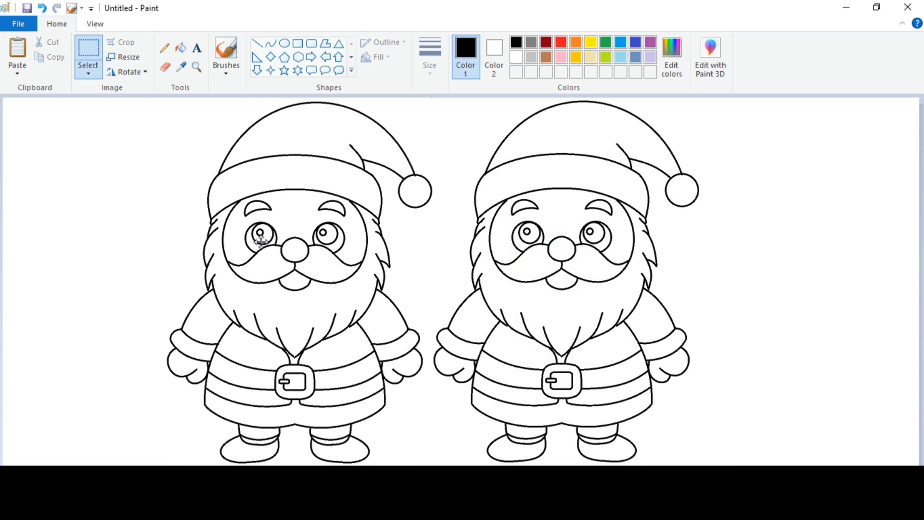
click(552, 235)
- Mix a custom bright red and fill the left Santa's hat, left sleeve and upper coat with it
click(560, 42)
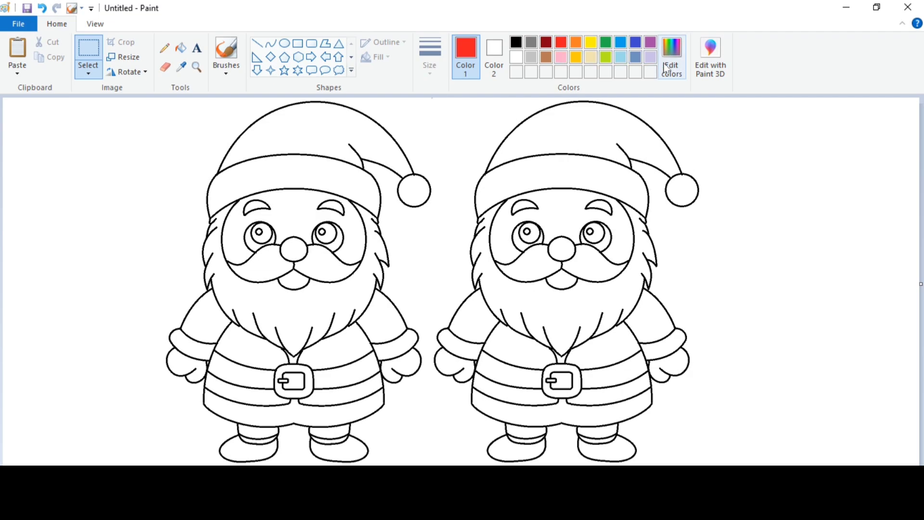
click(672, 55)
click(334, 342)
click(181, 48)
click(324, 134)
click(214, 316)
click(326, 351)
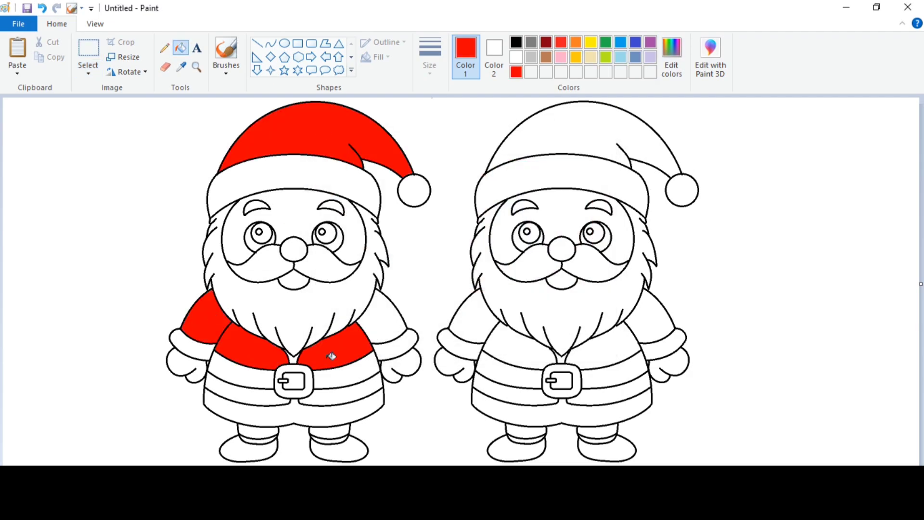
- Fill the left Santa's lower coat, legs, right sleeve and mittens red, and the buckle frame gold
click(246, 390)
click(325, 385)
click(277, 430)
click(348, 430)
click(387, 315)
click(402, 360)
click(193, 364)
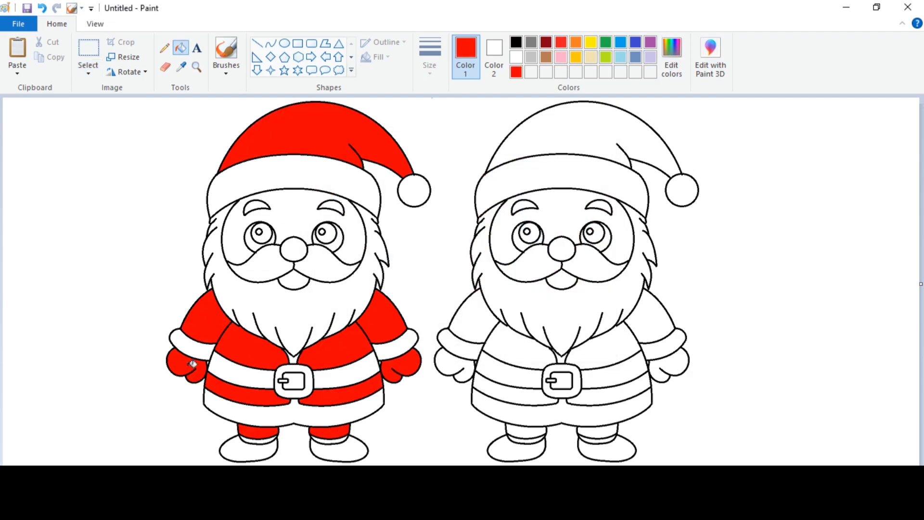
click(578, 57)
click(300, 366)
- Mix a tan skin colour starting from the rose swatch and fill the left Santa's face with it
click(560, 57)
click(672, 57)
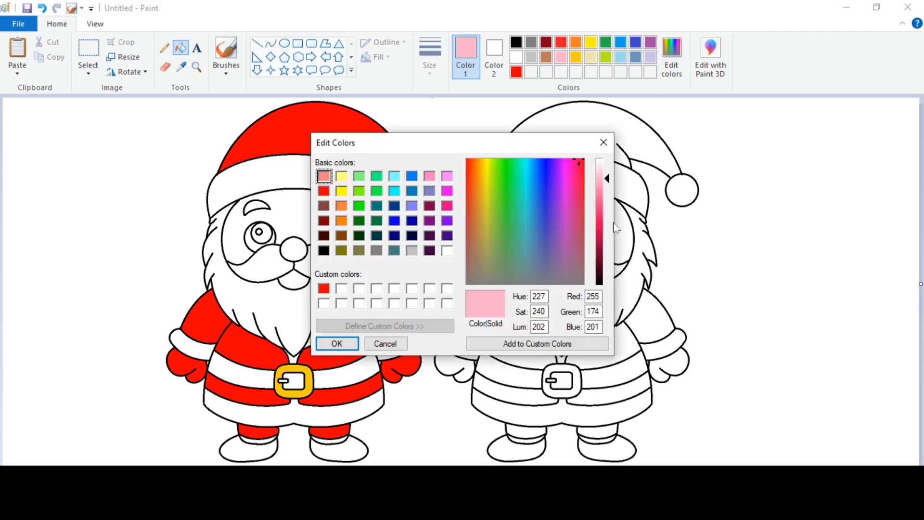
click(486, 224)
drag(486, 224, 474, 202)
click(337, 343)
click(304, 207)
- Mix a lighter peach skin colour and fill the left Santa's face with it
click(679, 79)
click(475, 189)
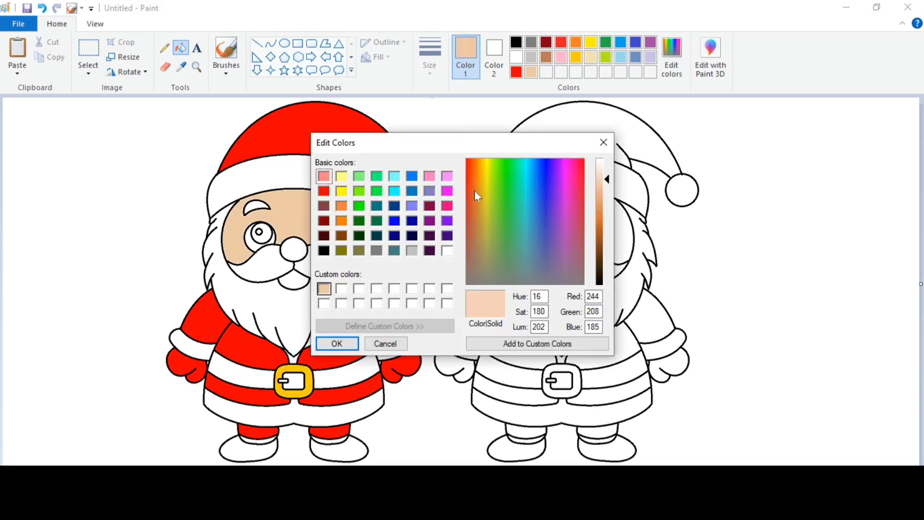
click(476, 180)
click(337, 343)
click(303, 202)
- Fill the pupils of both eyes of the left Santa with black, leaving the highlight circles white
click(516, 42)
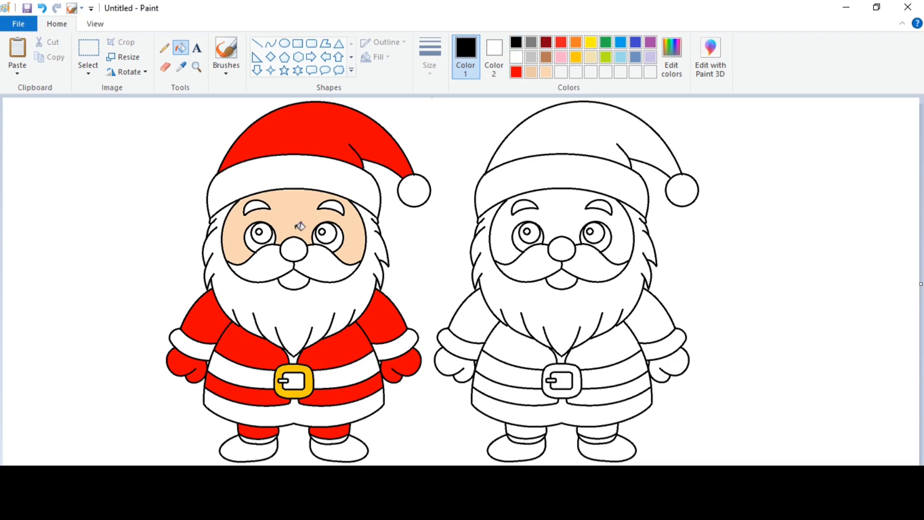
click(264, 238)
click(331, 238)
- Mix a near-black custom colour and fill the left Santa's belt and both shoes with it
click(672, 58)
click(542, 342)
click(337, 343)
click(358, 364)
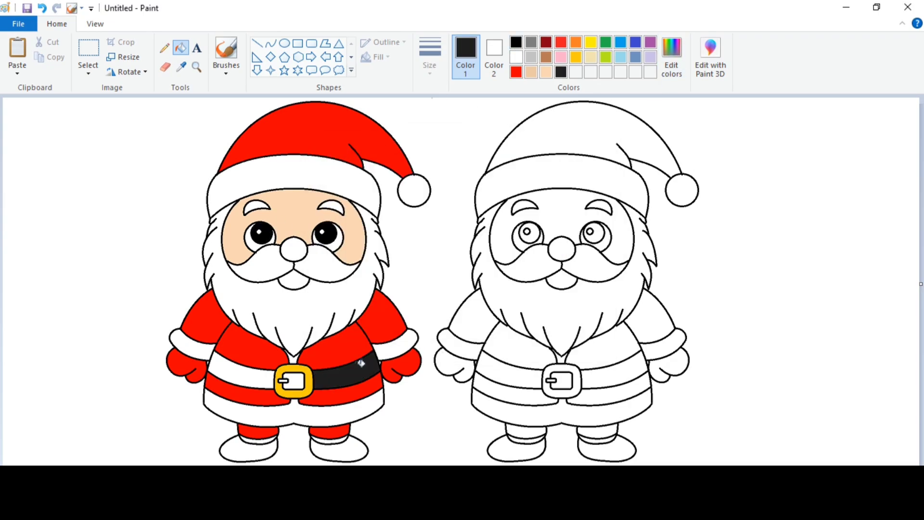
click(256, 376)
click(248, 450)
click(340, 443)
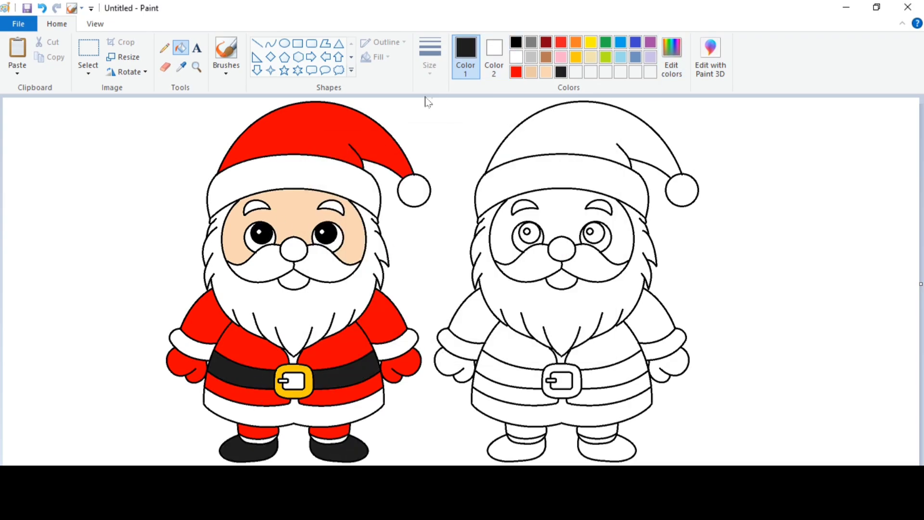
- Mix a slightly lighter dark grey and fill both eyebrows of the left Santa with it
click(332, 206)
click(257, 206)
click(672, 57)
click(604, 258)
click(339, 345)
click(335, 206)
click(263, 205)
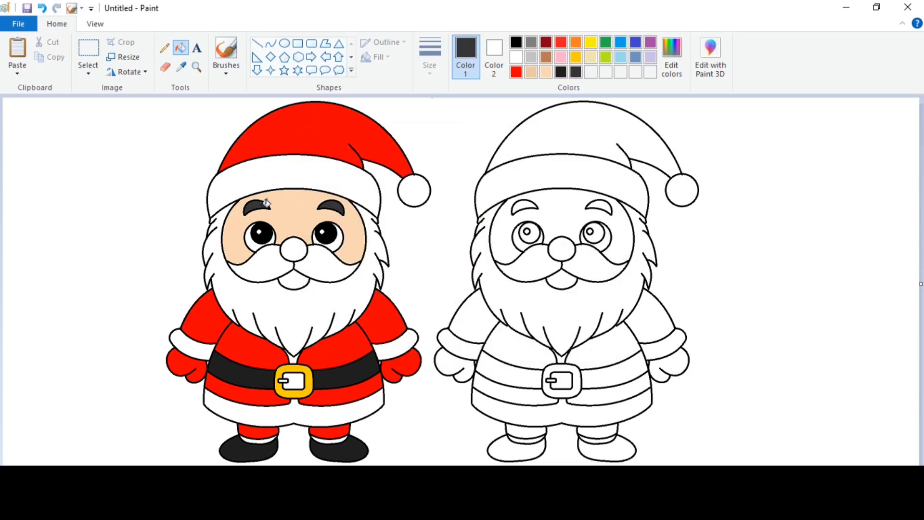
- Fill both belt sections and the buckle's centre with the dark grey, and the buckle's prong with gold
click(241, 371)
click(347, 373)
click(296, 383)
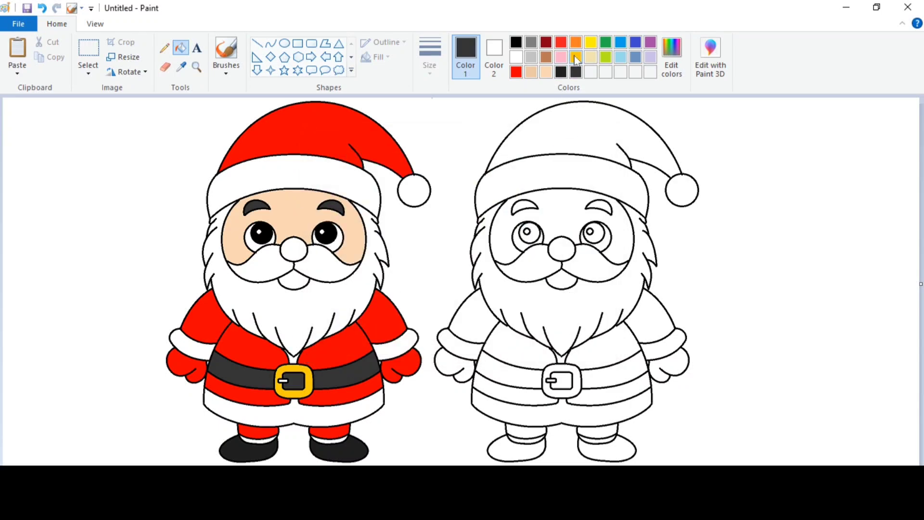
click(576, 58)
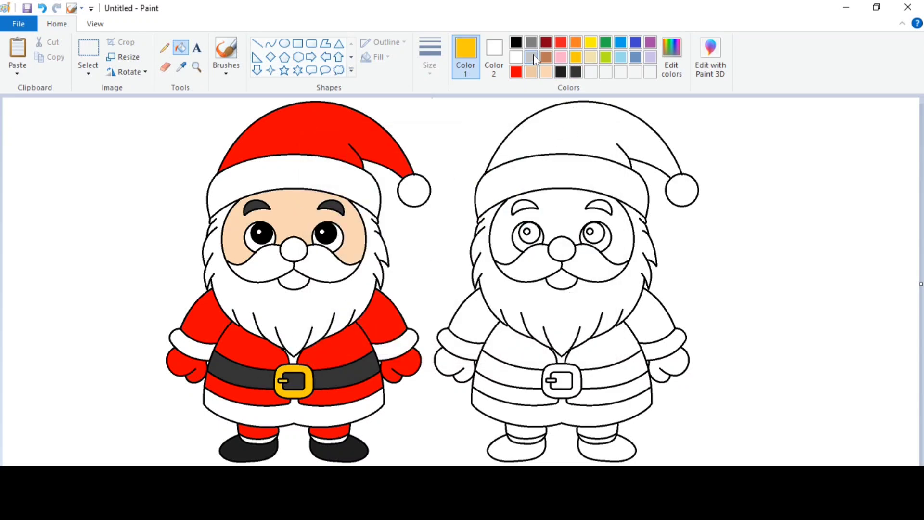
- Fill the left Santa's boot cuffs, coat hem, sleeve cuffs and hat brim with light grey
click(339, 438)
click(371, 414)
click(404, 343)
click(214, 346)
click(312, 171)
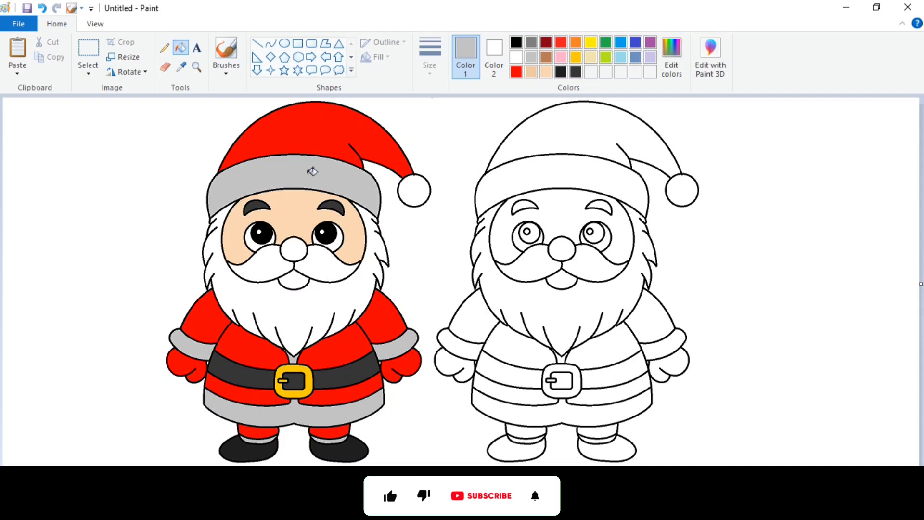
- Mix a salmon pink from the rose swatch and fill the left Santa's nose with it
click(560, 57)
click(293, 250)
click(672, 57)
click(584, 166)
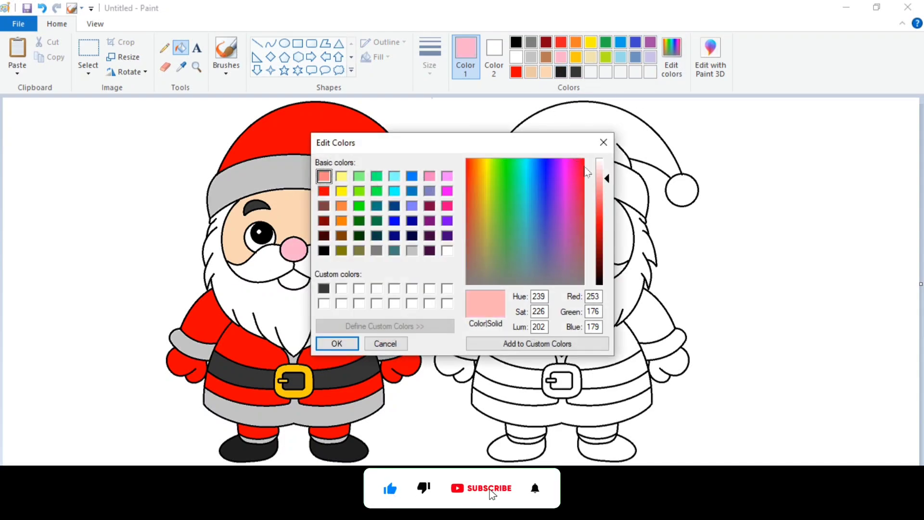
drag(607, 179, 607, 188)
click(337, 343)
- Mix a deep bright red from the dark red swatch and fill the left Santa's mouth with it
click(546, 43)
click(672, 57)
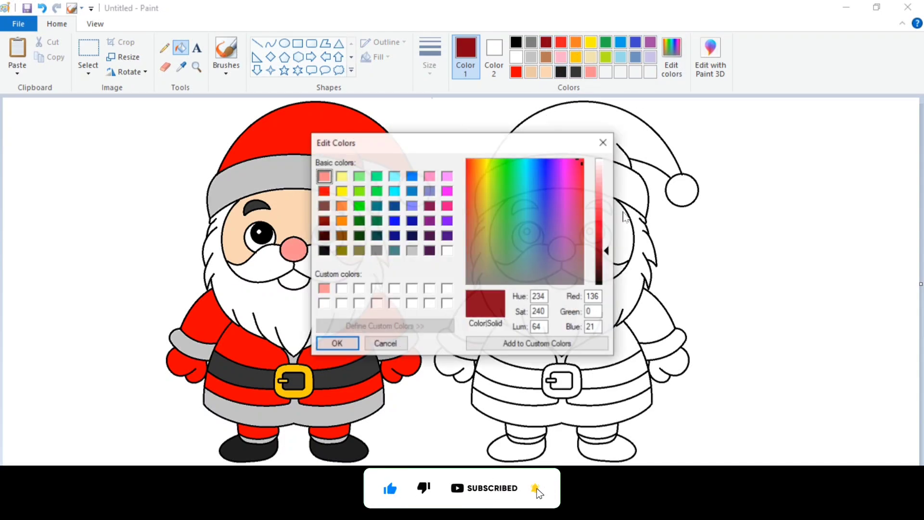
drag(607, 250, 607, 230)
click(467, 166)
click(337, 343)
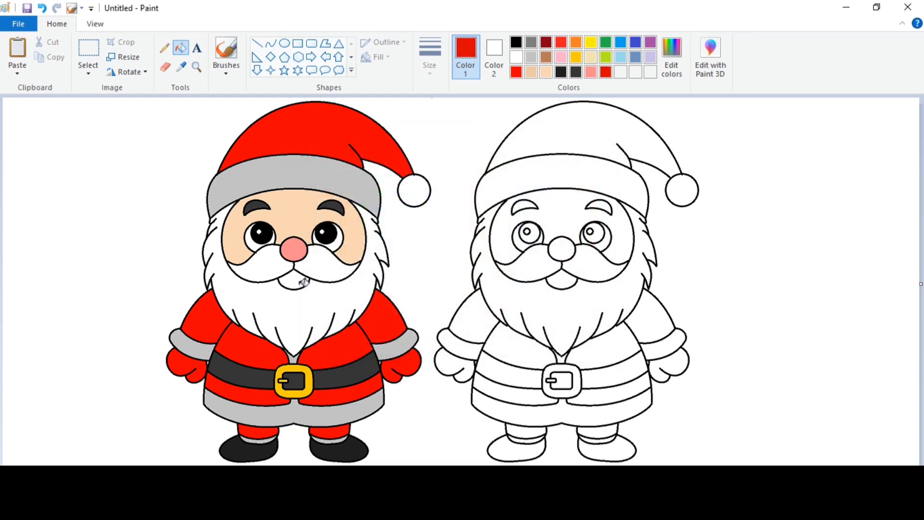
click(293, 279)
- Mix a lighter grey of RGB 216, 216, 216 and fill the left Santa's moustache, beard and pom-pom with it
click(531, 57)
click(672, 56)
drag(610, 188, 609, 178)
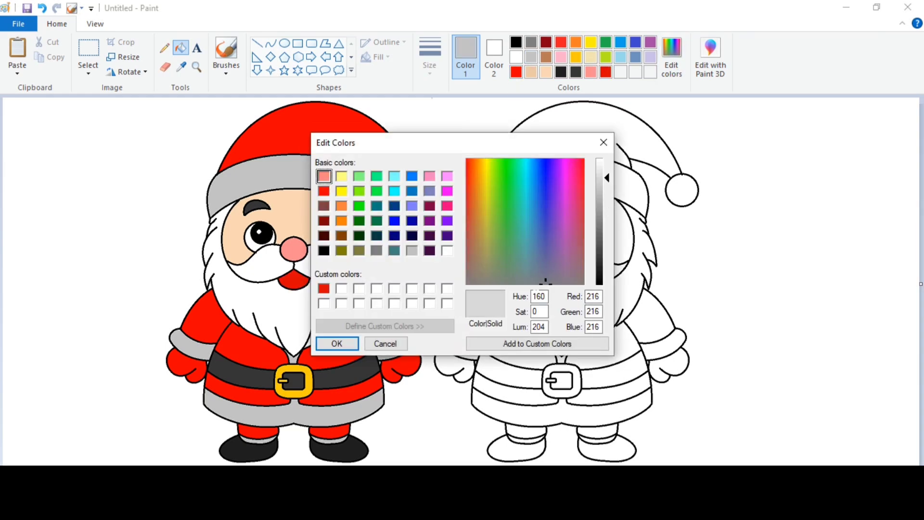
click(337, 344)
click(286, 258)
click(327, 264)
click(416, 192)
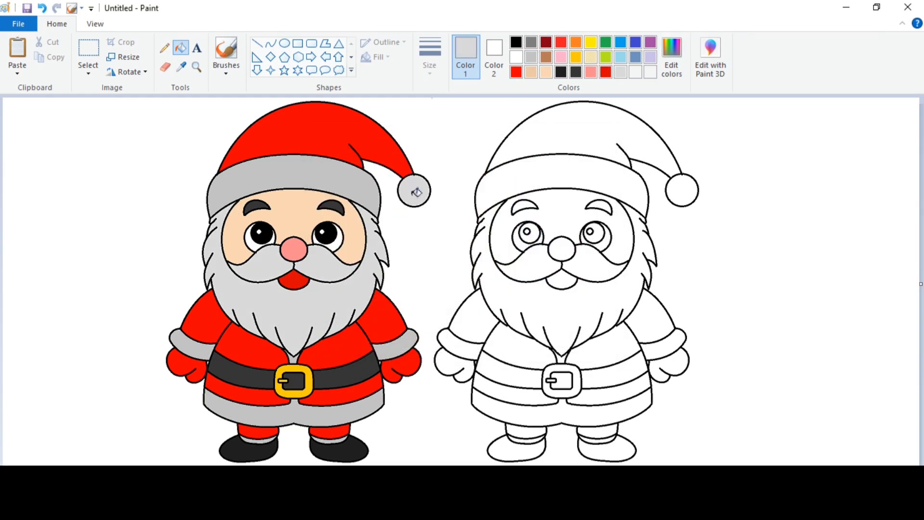
- Fill the pupils of both eyes of the uncoloured right Santa with black
click(516, 43)
click(528, 233)
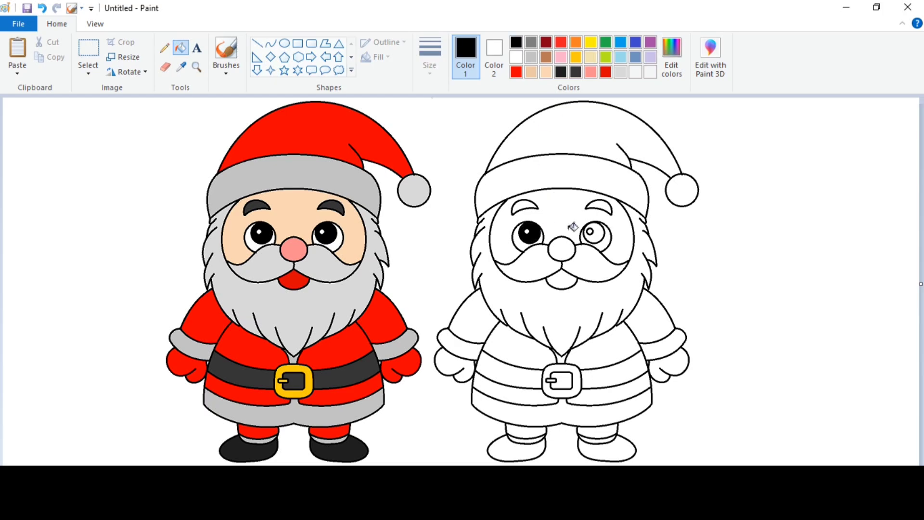
click(594, 233)
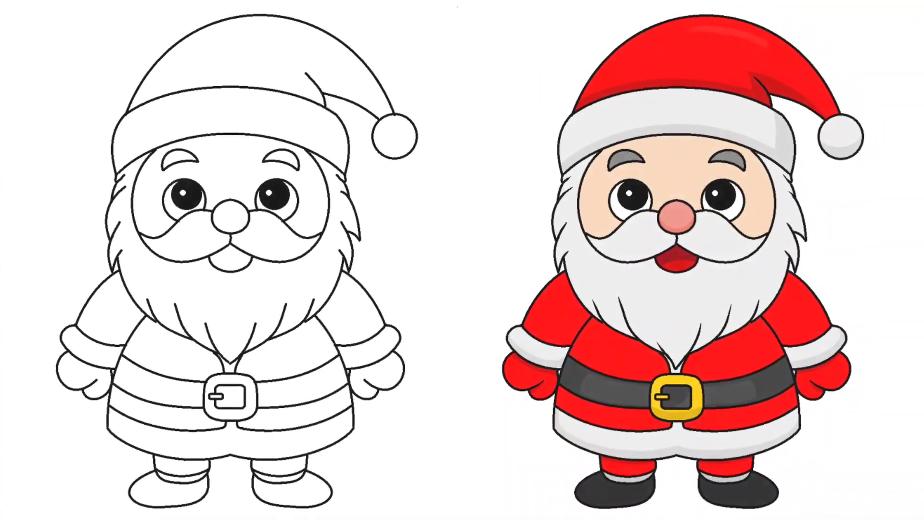